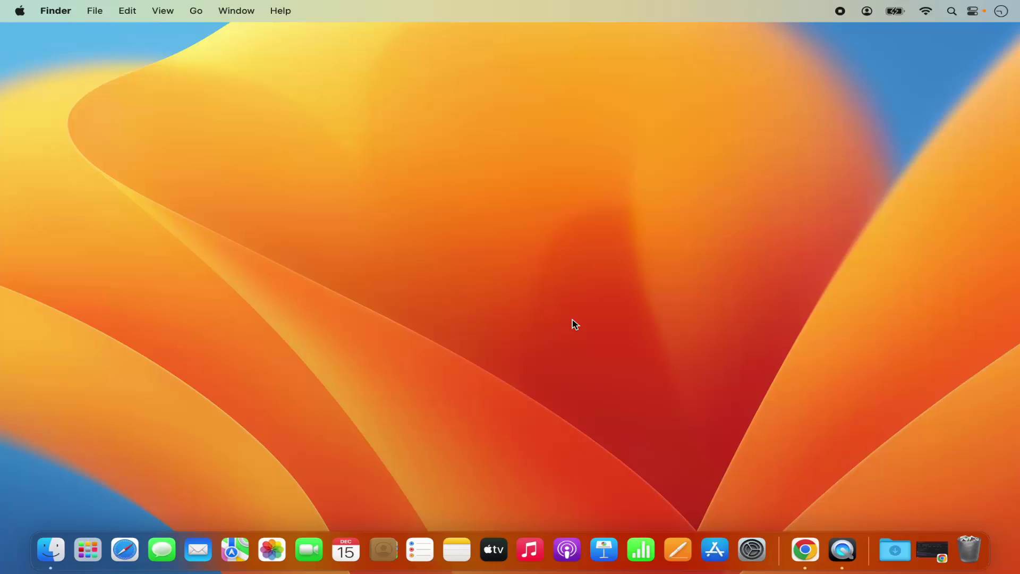
- Switch to Chrome and open the Eclipse Foundation downloads page from the search results for "download eclipse"
{"action": "left_click", "coordinate": [803, 547]}
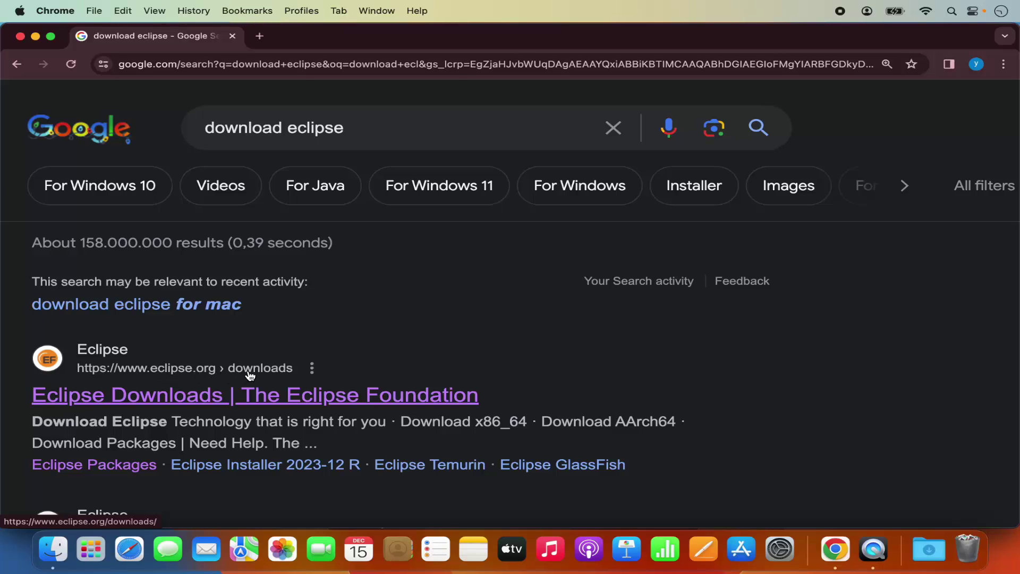
{"action": "left_click", "coordinate": [280, 401]}
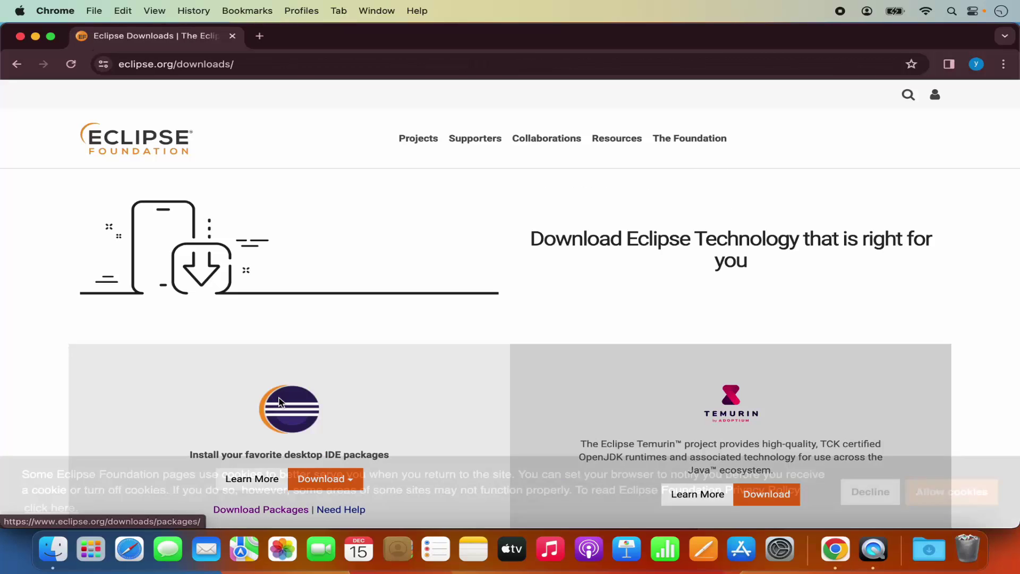
- Open the Download Packages page for the desktop IDE packages from the Eclipse downloads page
{"action": "scroll", "coordinate": [412, 291], "scroll_direction": "down", "scroll_amount": 5}
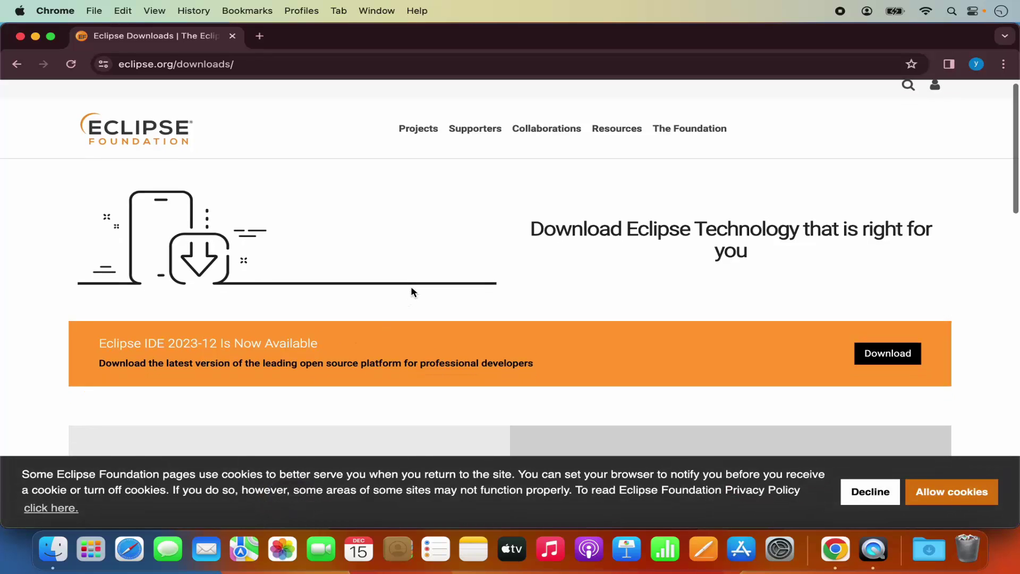
{"action": "scroll", "coordinate": [412, 291], "scroll_direction": "down", "scroll_amount": 2}
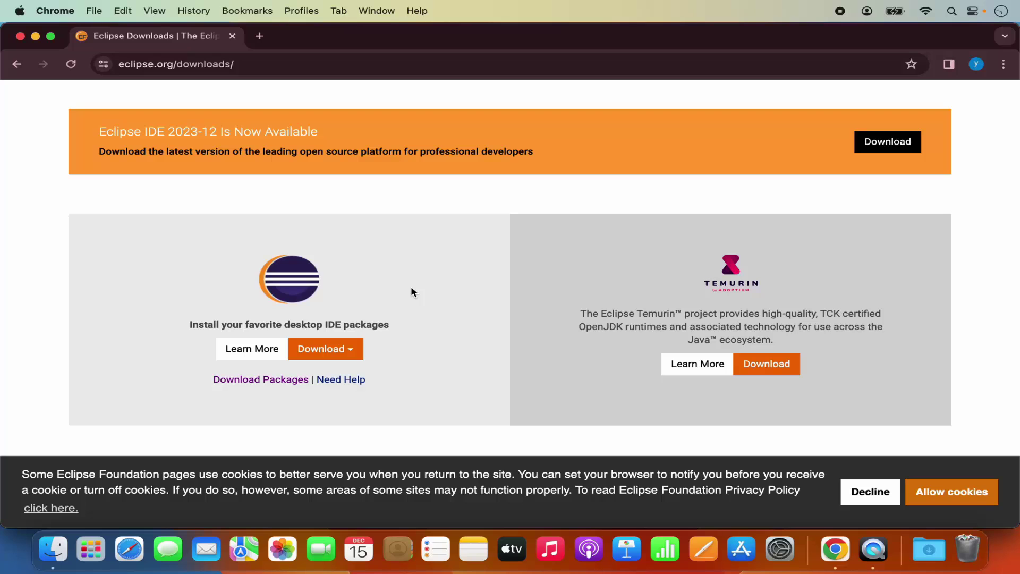
{"action": "scroll", "coordinate": [412, 292], "scroll_direction": "down", "scroll_amount": 1}
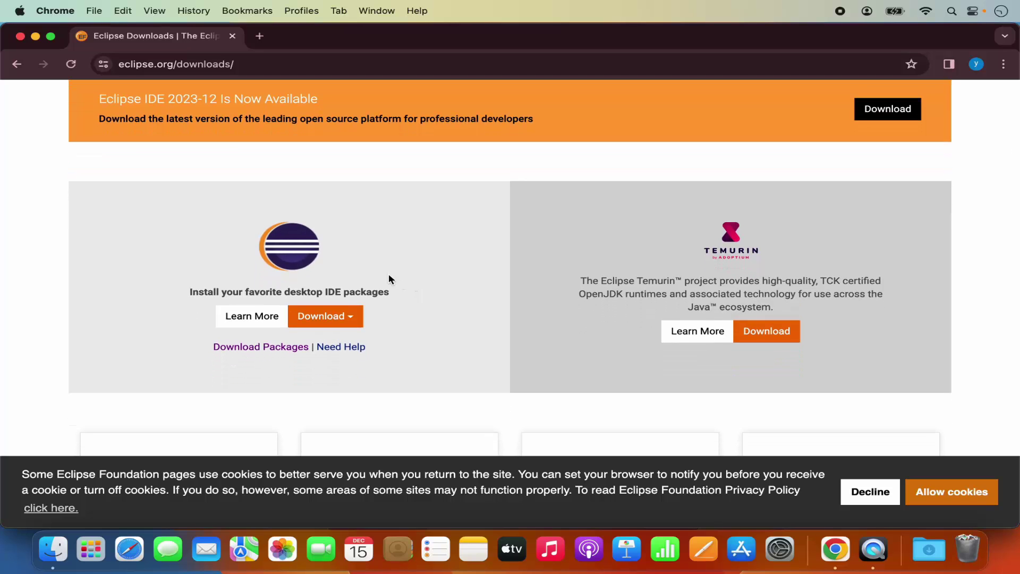
{"action": "scroll", "coordinate": [429, 264], "scroll_direction": "down", "scroll_amount": 6}
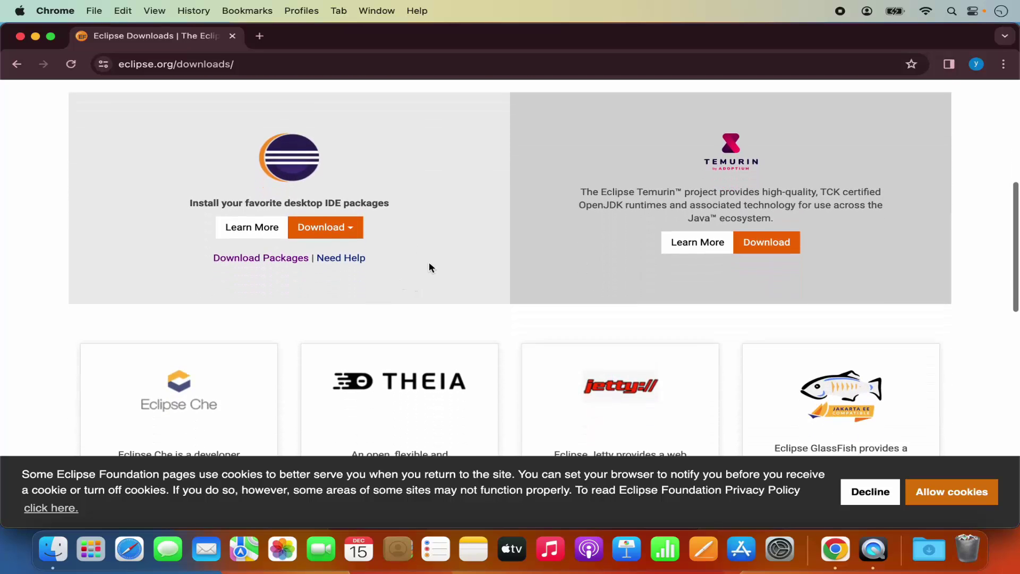
{"action": "scroll", "coordinate": [431, 267], "scroll_direction": "up", "scroll_amount": 5}
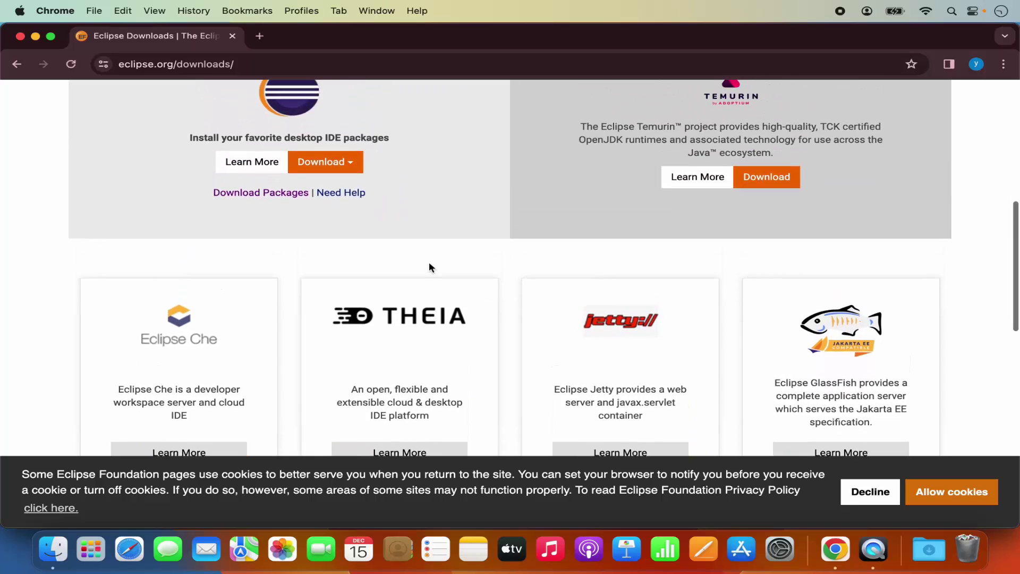
{"action": "scroll", "coordinate": [429, 262], "scroll_direction": "up", "scroll_amount": 2}
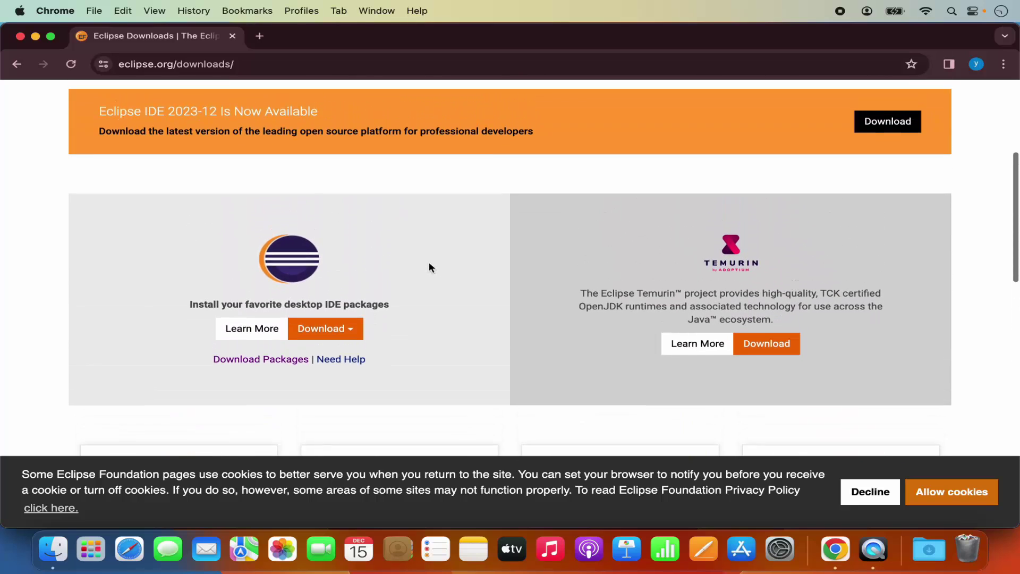
{"action": "scroll", "coordinate": [414, 268], "scroll_direction": "up", "scroll_amount": 6}
{"action": "scroll", "coordinate": [414, 269], "scroll_direction": "down", "scroll_amount": 4}
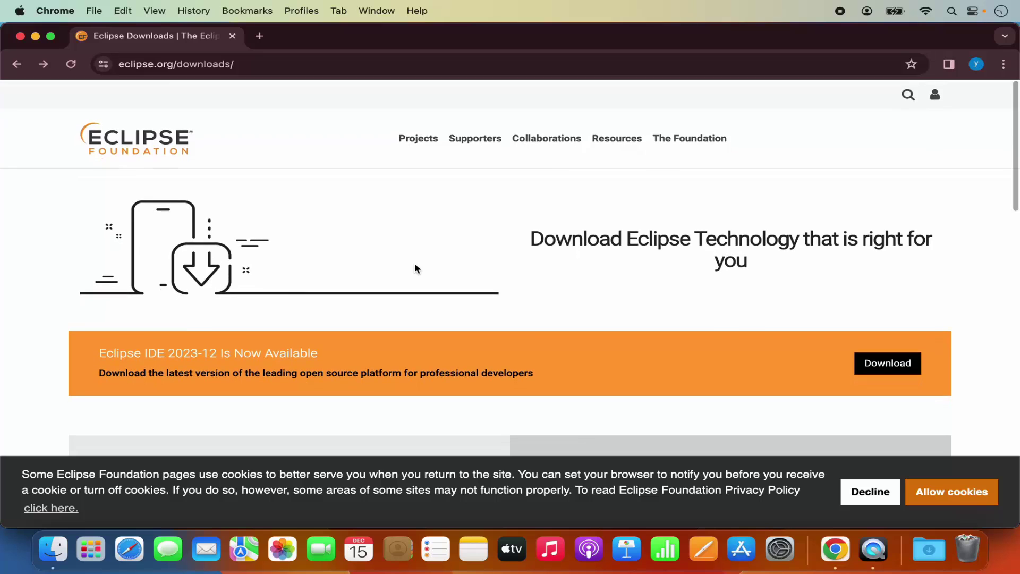
{"action": "scroll", "coordinate": [414, 267], "scroll_direction": "down", "scroll_amount": 3}
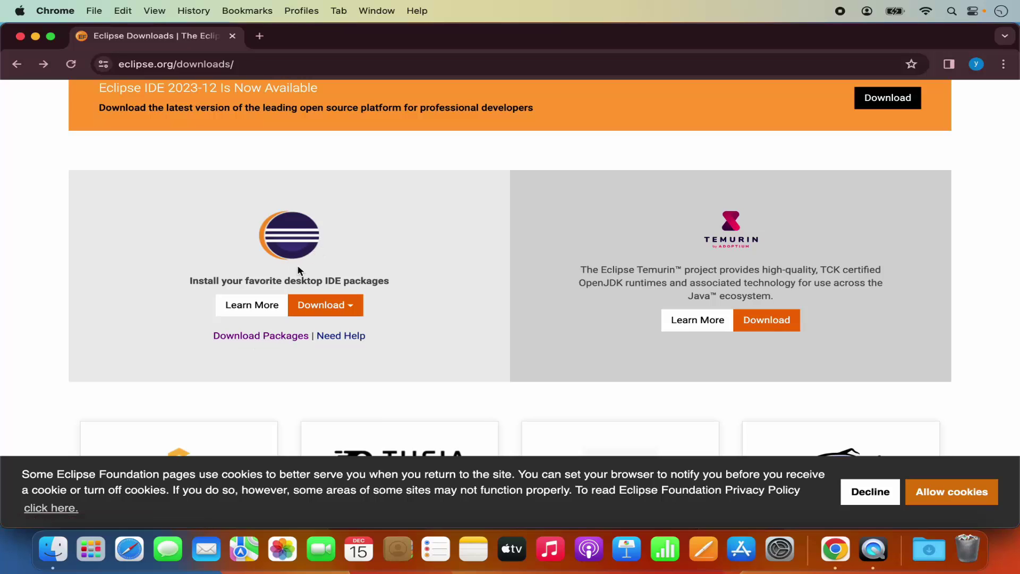
{"action": "left_click", "coordinate": [262, 336]}
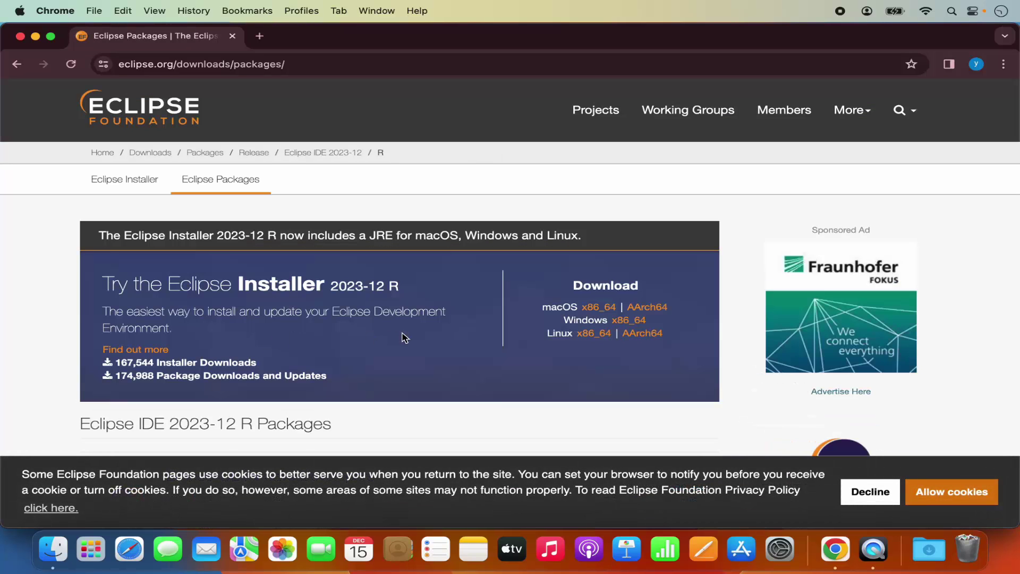
- Examine the Eclipse Installer 2023-12 R platform options and the list of Eclipse IDE 2023-12 R packages
{"action": "scroll", "coordinate": [405, 338], "scroll_direction": "down", "scroll_amount": 1}
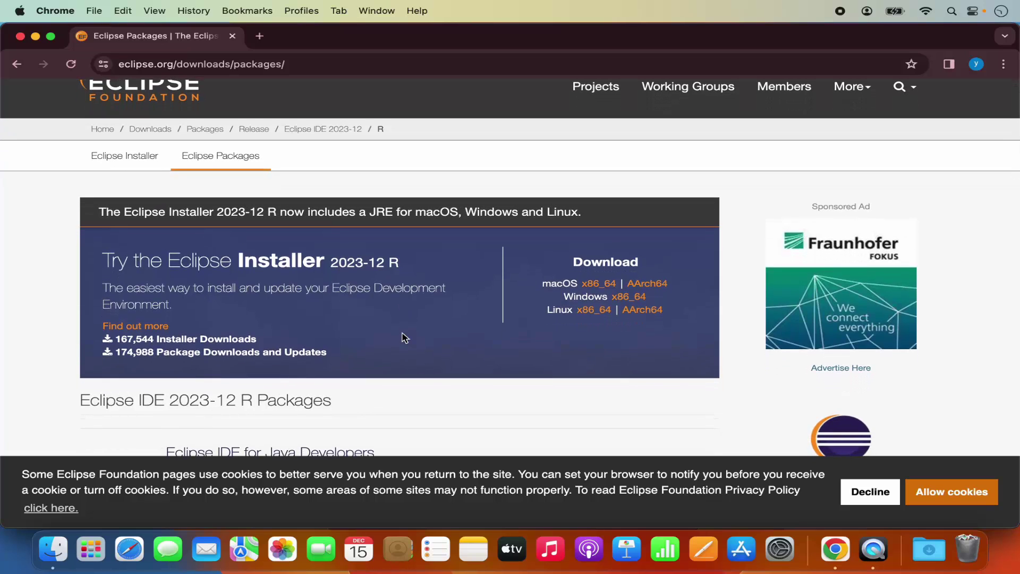
{"action": "scroll", "coordinate": [403, 338], "scroll_direction": "down", "scroll_amount": 1}
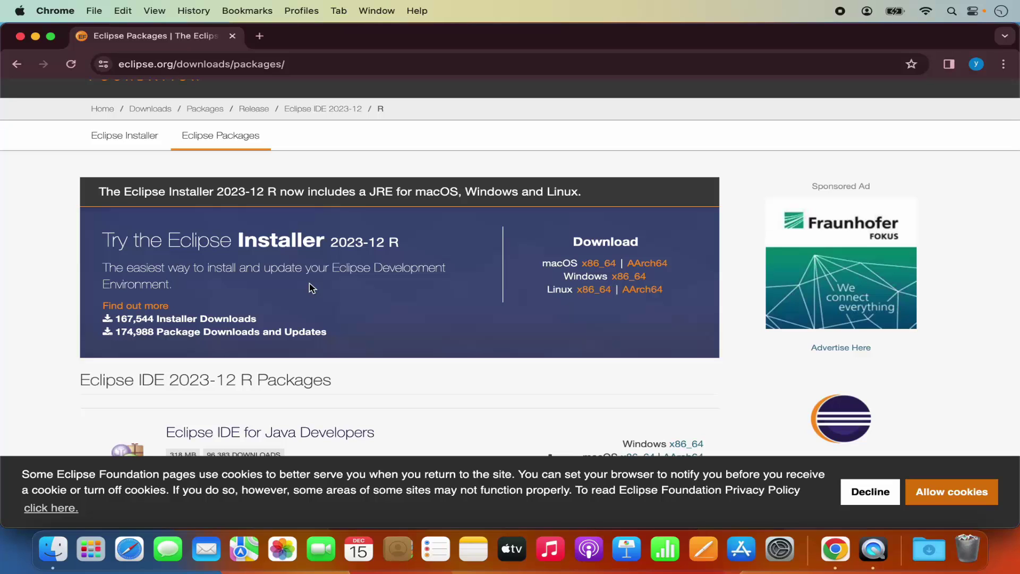
{"action": "scroll", "coordinate": [309, 283], "scroll_direction": "down", "scroll_amount": 5}
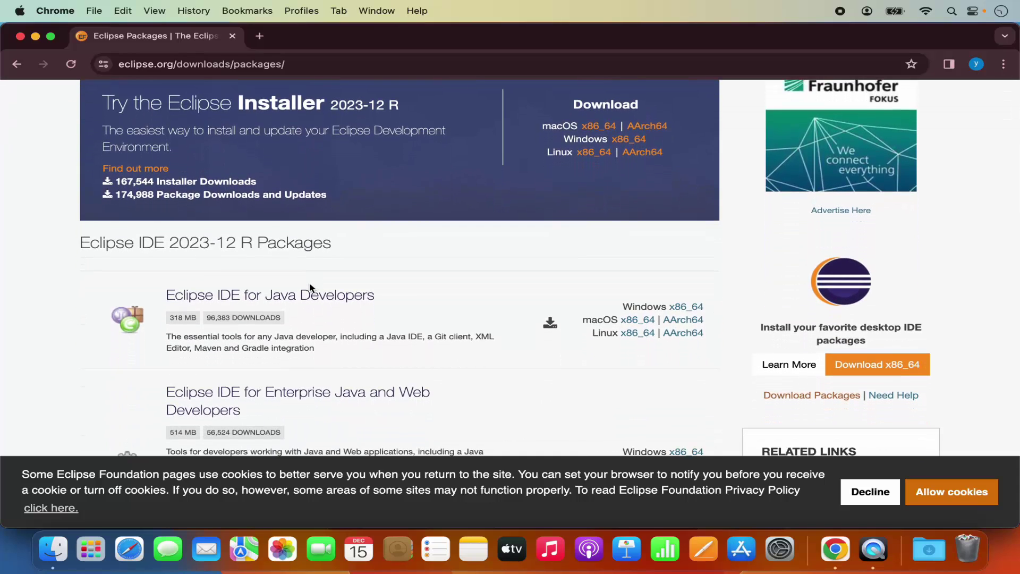
{"action": "scroll", "coordinate": [338, 339], "scroll_direction": "down", "scroll_amount": 4}
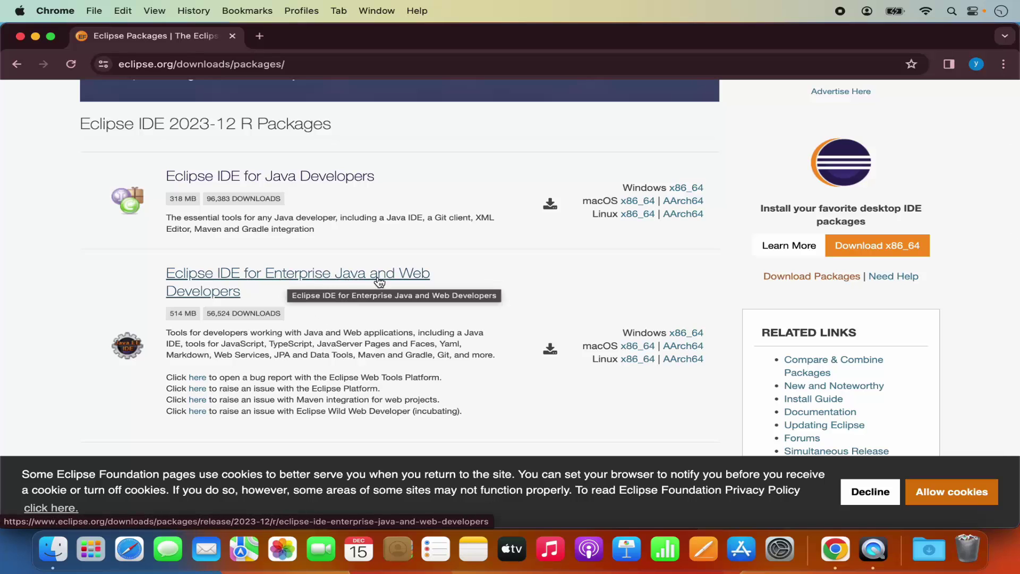
{"action": "scroll", "coordinate": [358, 317], "scroll_direction": "down", "scroll_amount": 5}
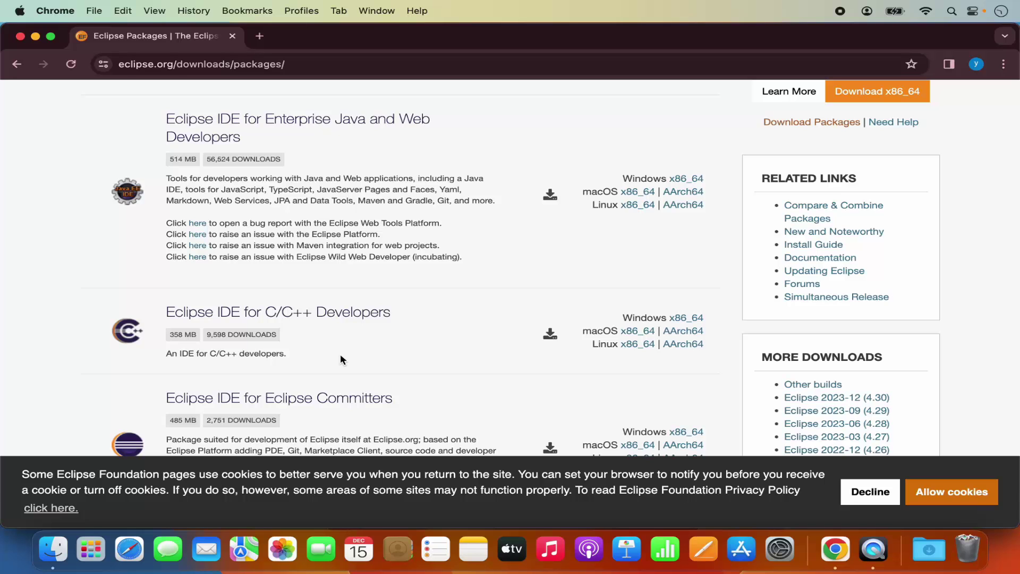
{"action": "scroll", "coordinate": [341, 356], "scroll_direction": "down", "scroll_amount": 3}
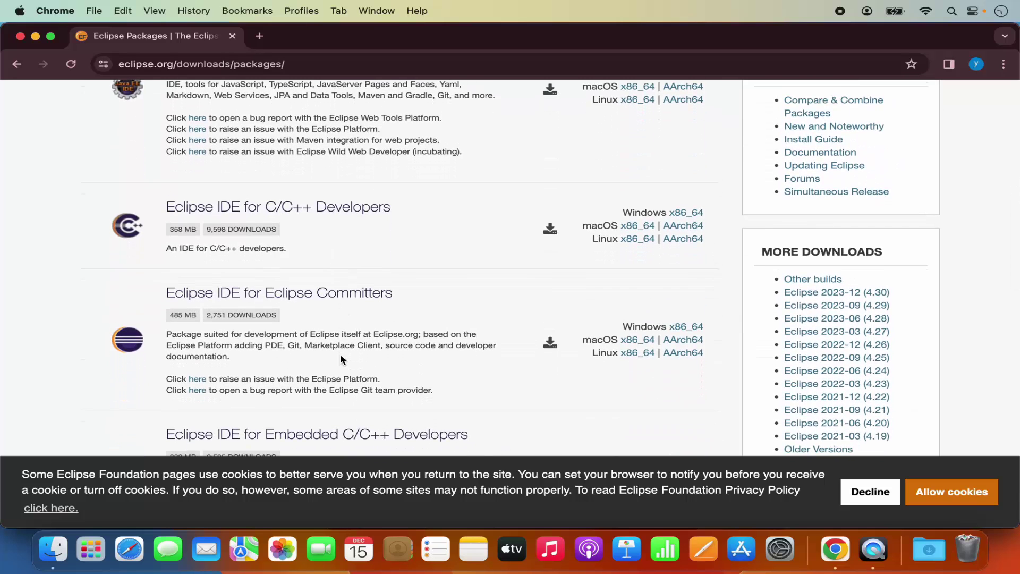
{"action": "scroll", "coordinate": [341, 359], "scroll_direction": "down", "scroll_amount": 2}
{"action": "scroll", "coordinate": [341, 359], "scroll_direction": "up", "scroll_amount": 5}
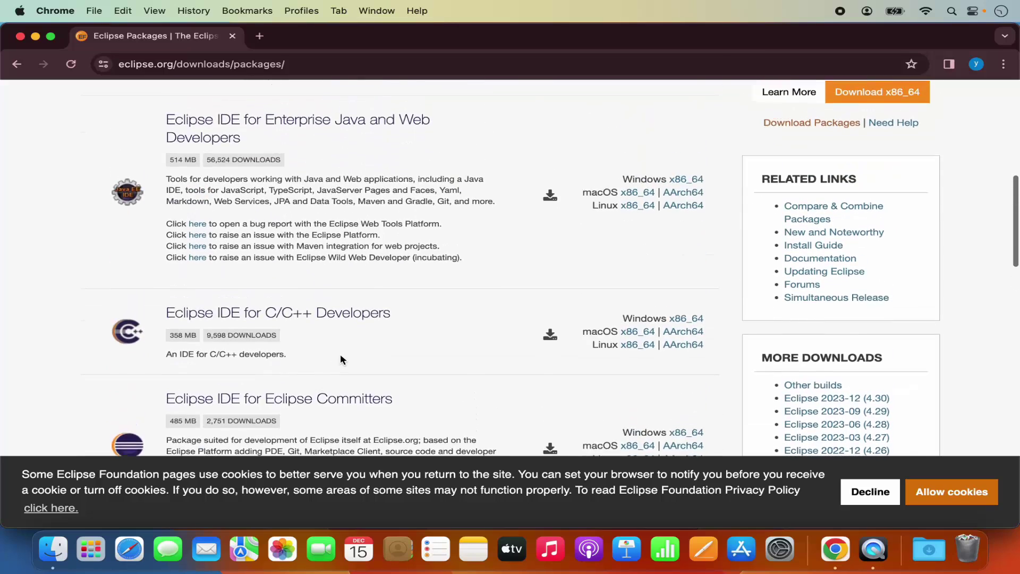
{"action": "scroll", "coordinate": [340, 359], "scroll_direction": "up", "scroll_amount": 8}
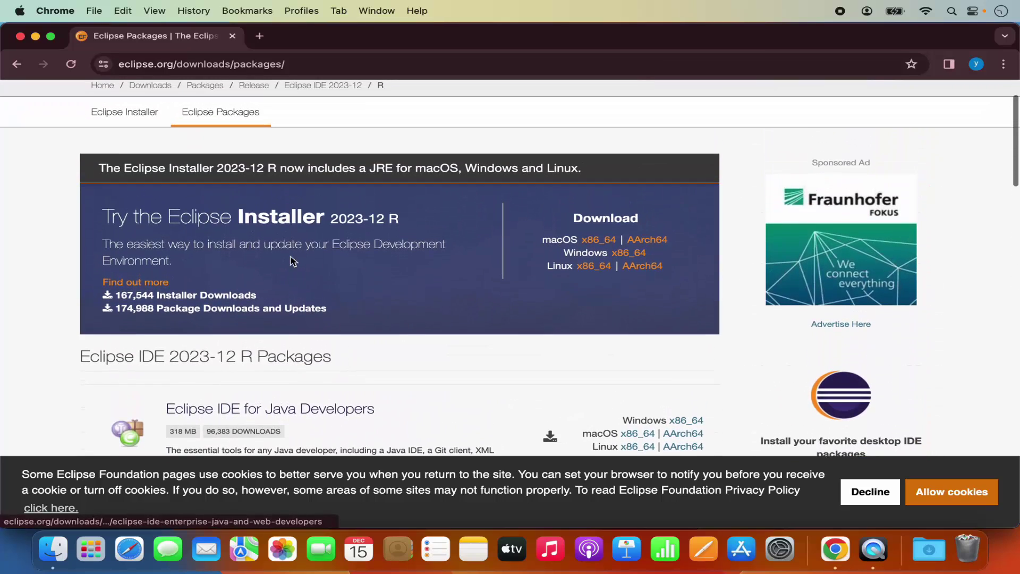
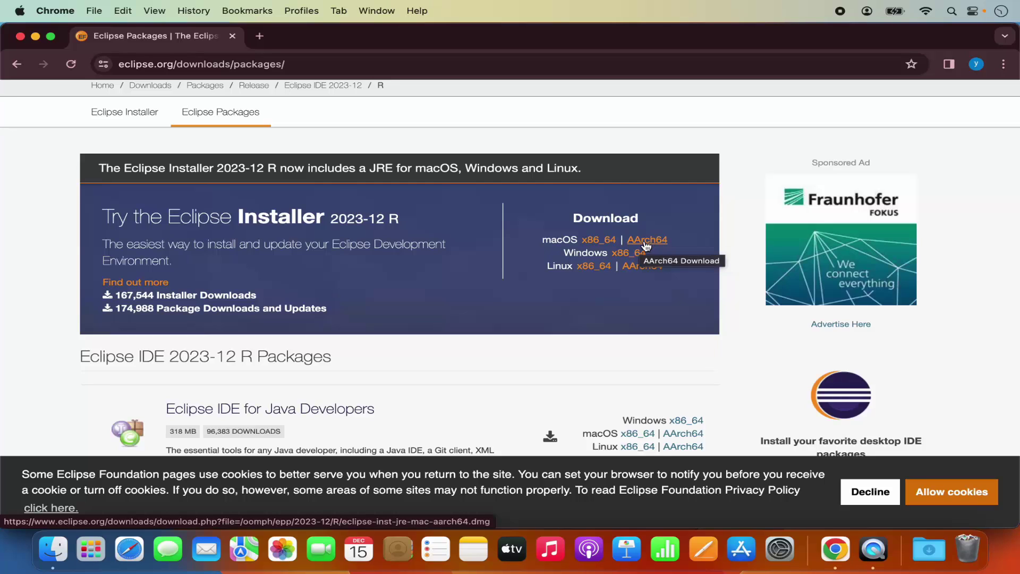
- Download the macOS AArch64 version of the Eclipse Installer 2023-12 R from the offered mirror
{"action": "left_click", "coordinate": [645, 241]}
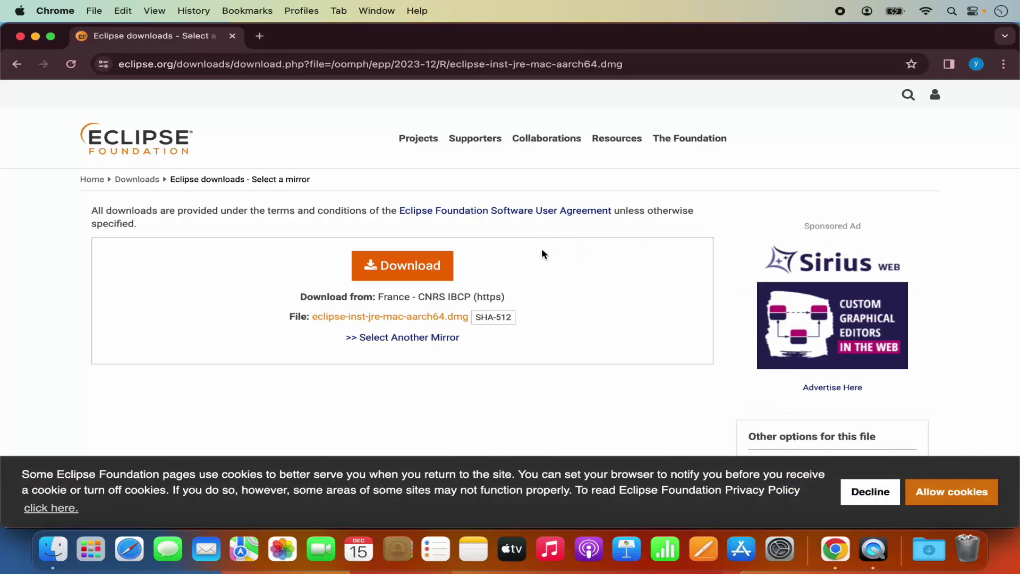
{"action": "left_click", "coordinate": [406, 271]}
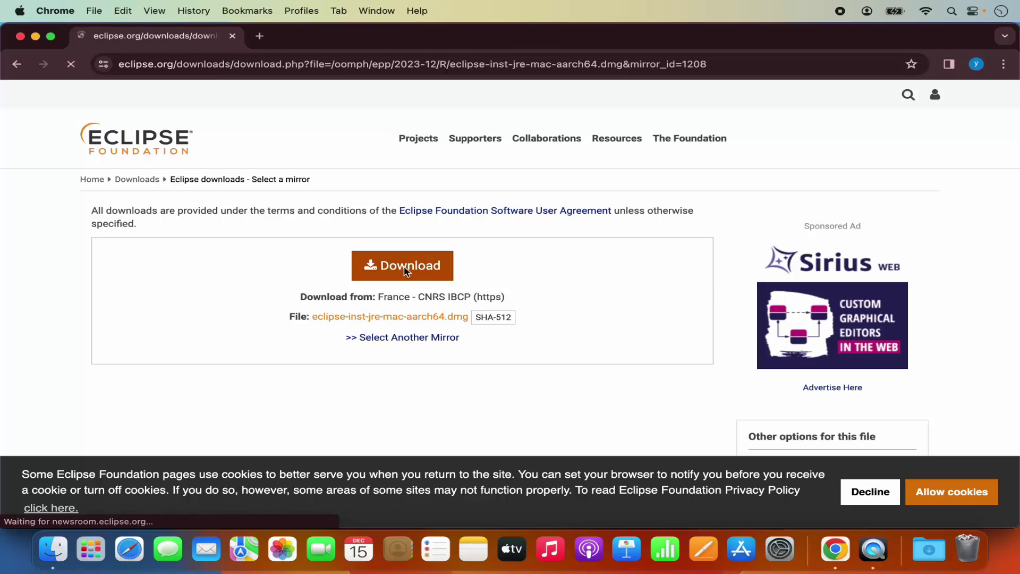
- Open the downloaded eclipse-inst-jre-mac-aarch64.dmg, clear the browser window out of the way, and launch Eclipse Installer from the disk image
{"action": "mouse_move", "coordinate": [855, 96]}
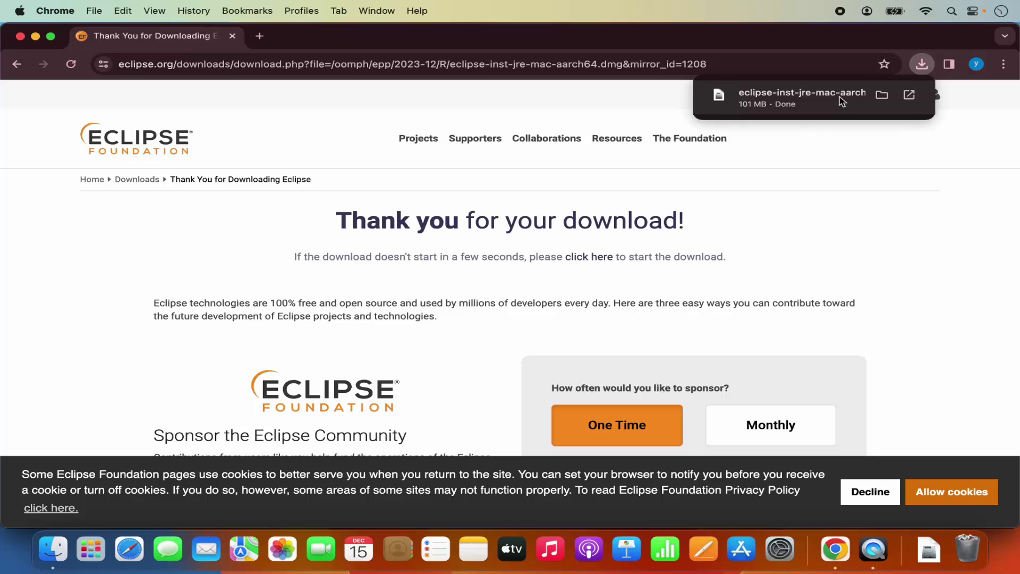
{"action": "left_click", "coordinate": [809, 99]}
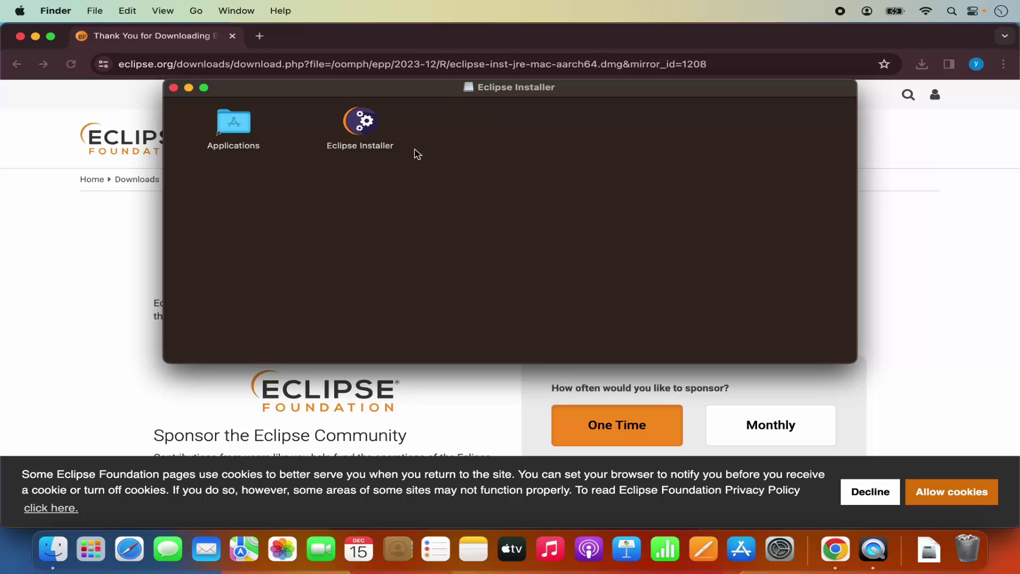
{"action": "left_click", "coordinate": [35, 37]}
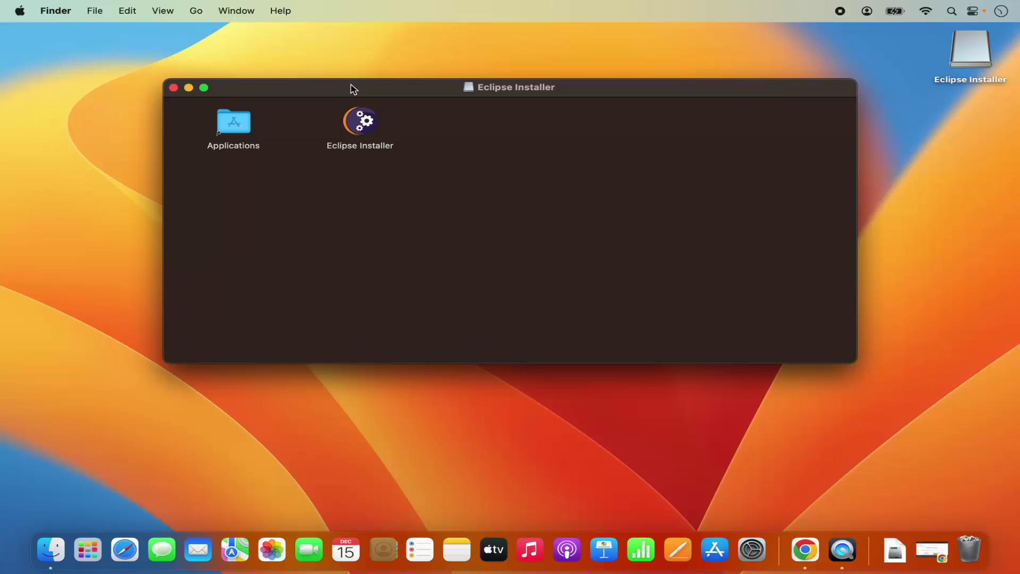
{"action": "left_click_drag", "start_coordinate": [354, 88], "coordinate": [396, 119]}
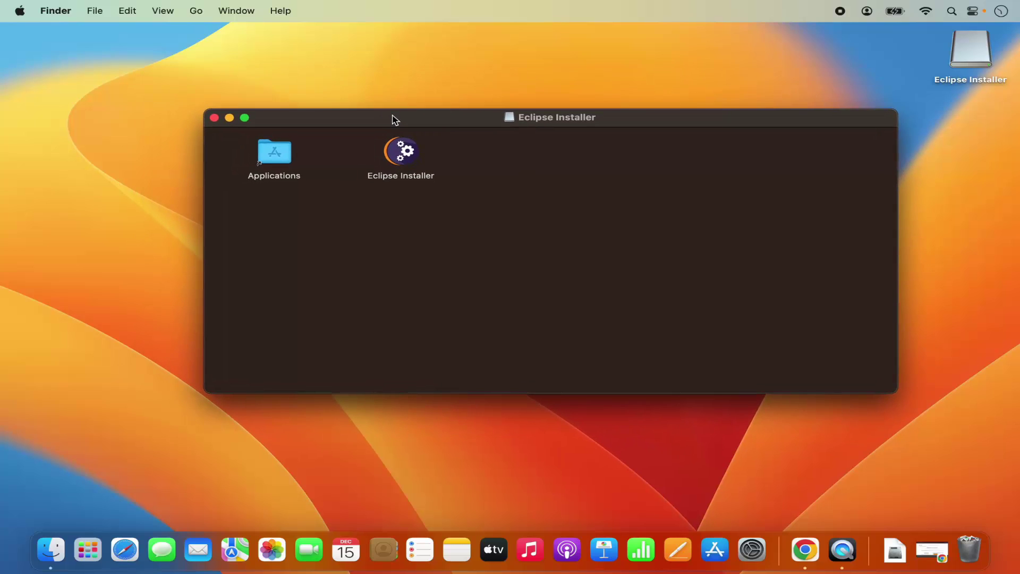
{"action": "left_click", "coordinate": [404, 161]}
{"action": "double_click", "coordinate": [404, 161]}
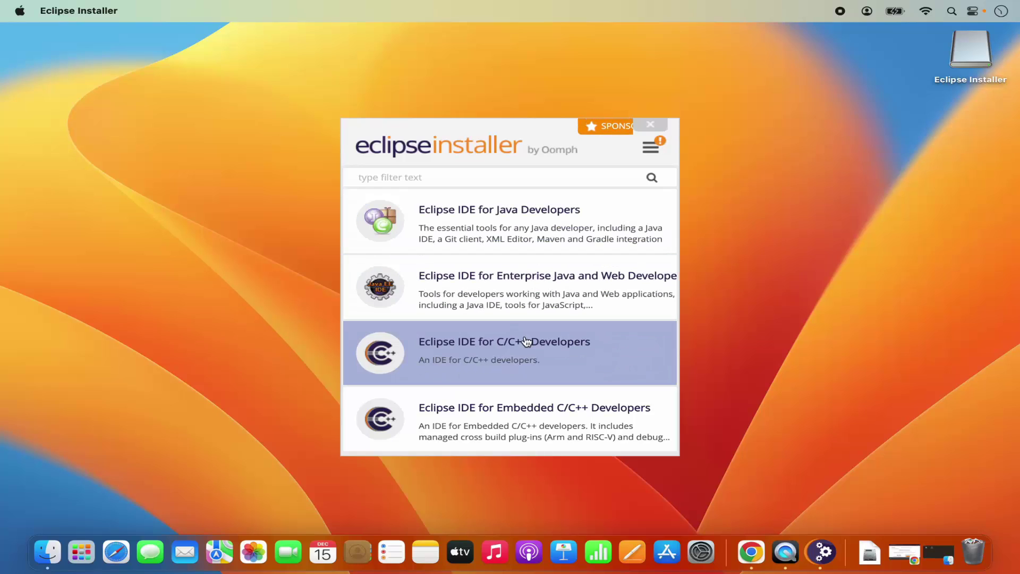
- Browse the installer's package list and choose Eclipse IDE for Java Developers
{"action": "scroll", "coordinate": [530, 365], "scroll_direction": "down", "scroll_amount": 5}
{"action": "scroll", "coordinate": [533, 365], "scroll_direction": "down", "scroll_amount": 3}
{"action": "scroll", "coordinate": [532, 365], "scroll_direction": "up", "scroll_amount": 8}
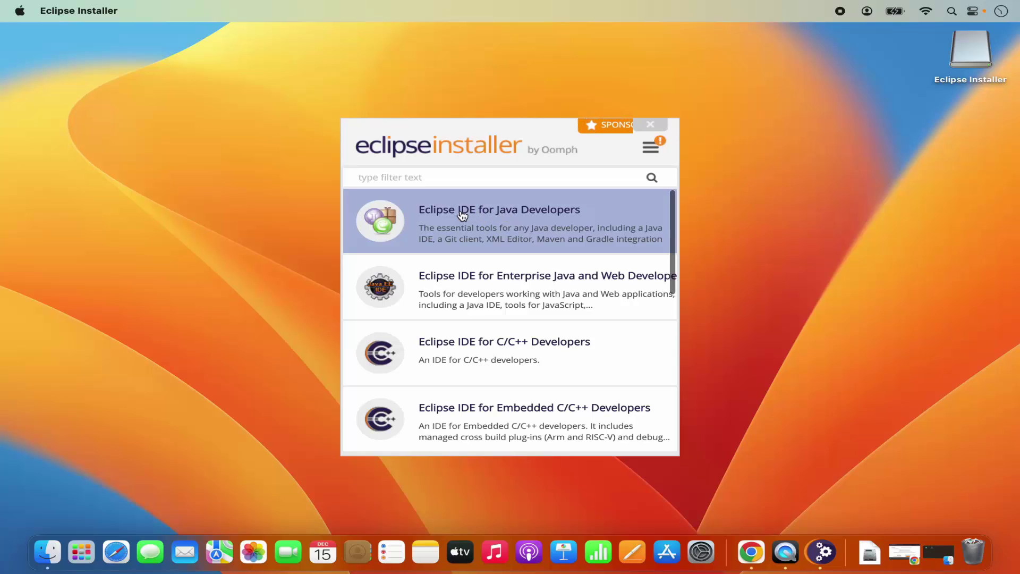
{"action": "left_click", "coordinate": [502, 215]}
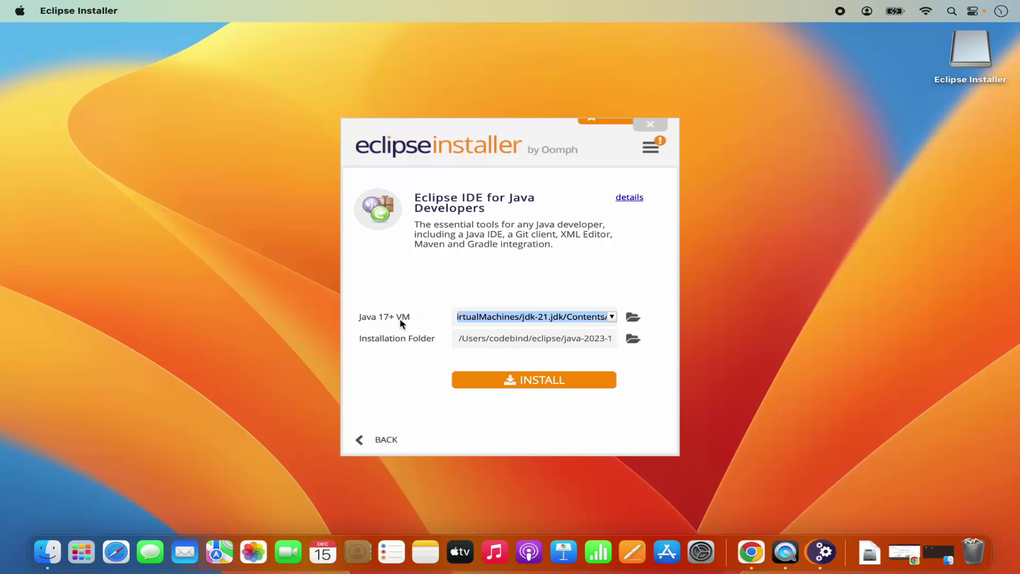
- Set the Java 17+ VM to /Library/Java/JavaVirtualMachines/jdk-21.jdk/Contents/Home and check the installation folder path
{"action": "left_click", "coordinate": [612, 317]}
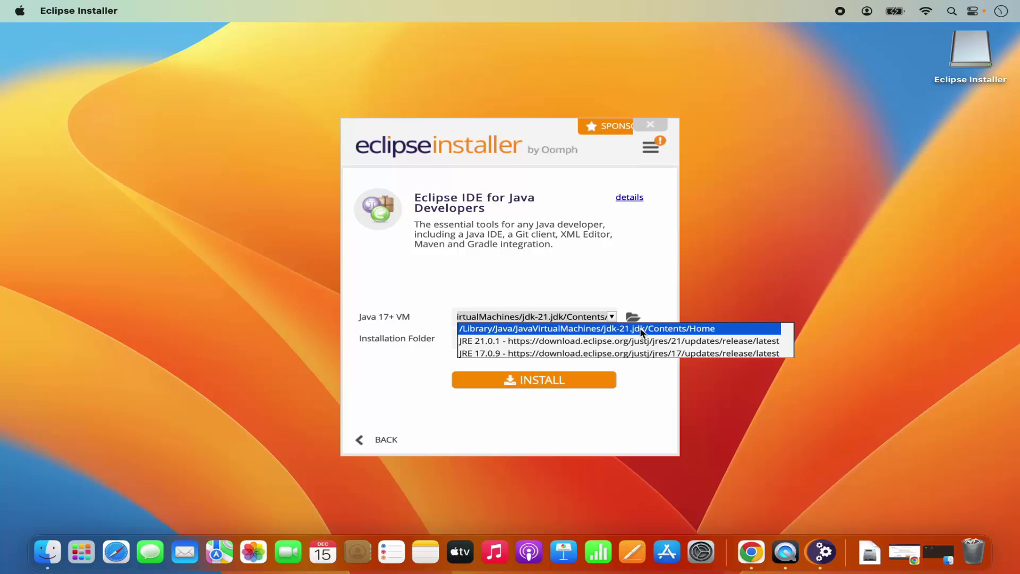
{"action": "left_click", "coordinate": [562, 330]}
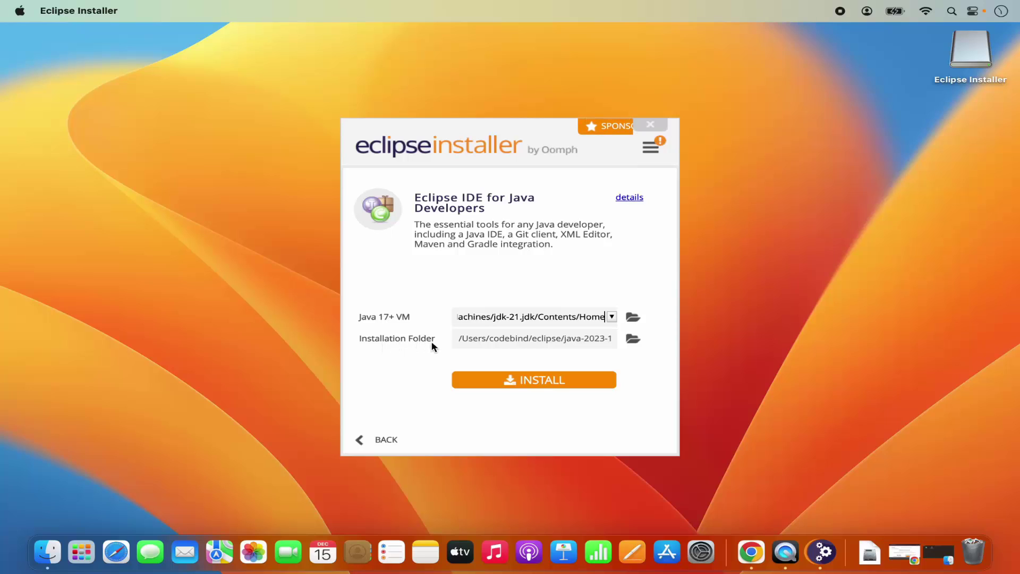
{"action": "left_click", "coordinate": [463, 344]}
{"action": "double_click", "coordinate": [477, 341]}
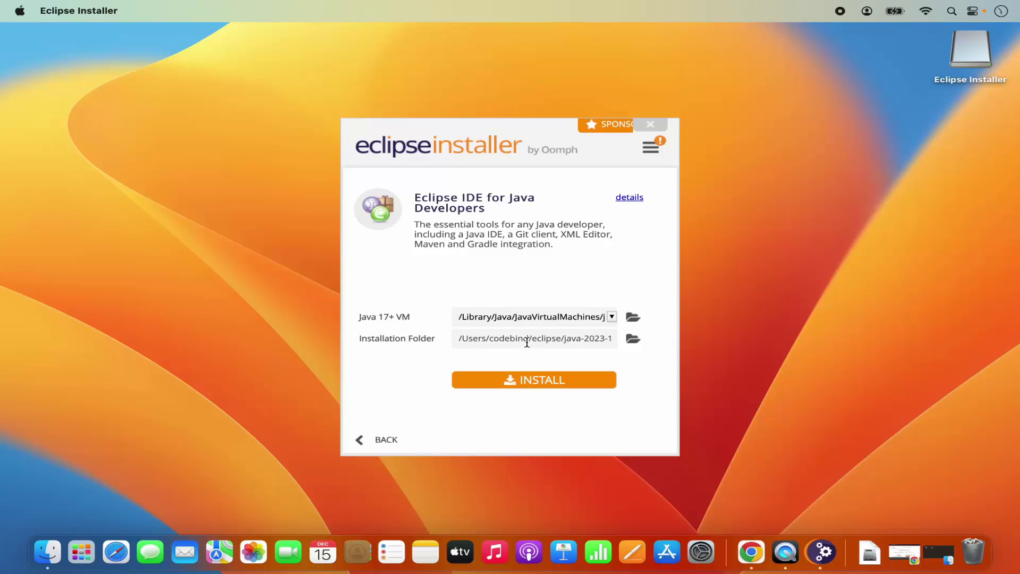
- Install Eclipse IDE for Java Developers, reviewing and accepting the Eclipse Foundation Software User Agreement, and launch the installed IDE
{"action": "left_click", "coordinate": [541, 382]}
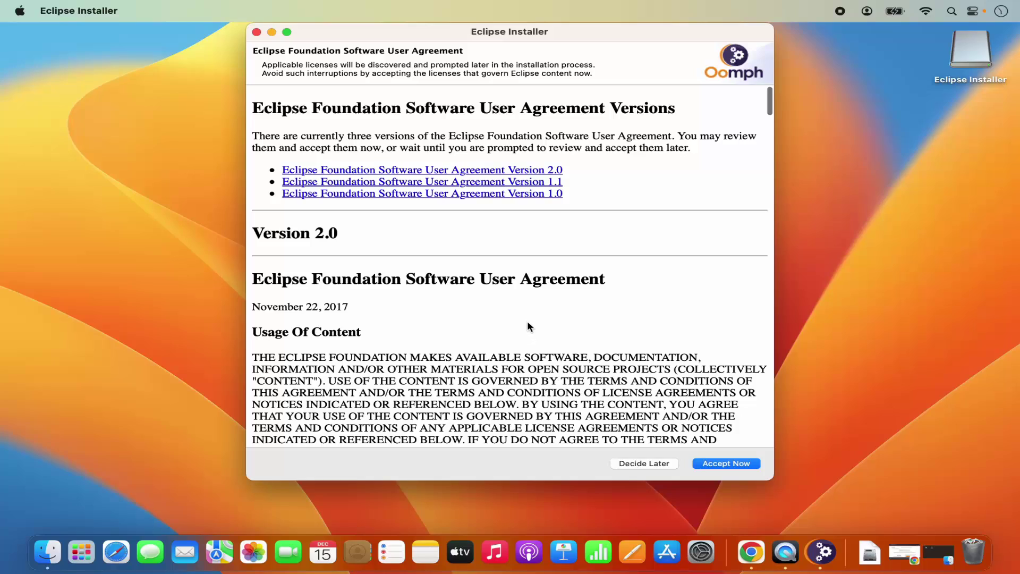
{"action": "scroll", "coordinate": [527, 322], "scroll_direction": "down", "scroll_amount": 10}
{"action": "scroll", "coordinate": [527, 325], "scroll_direction": "down", "scroll_amount": 20}
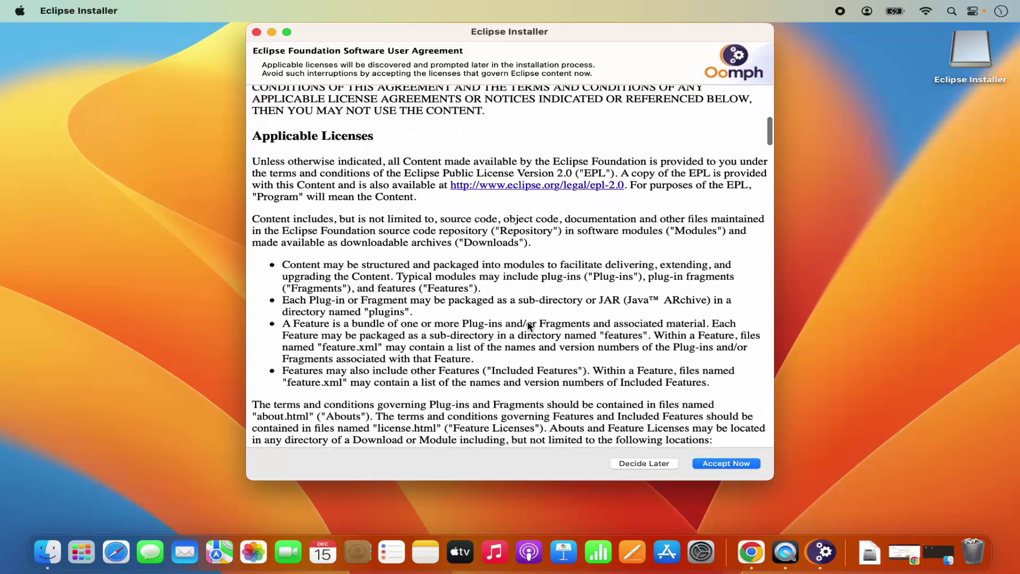
{"action": "scroll", "coordinate": [528, 325], "scroll_direction": "down", "scroll_amount": 20}
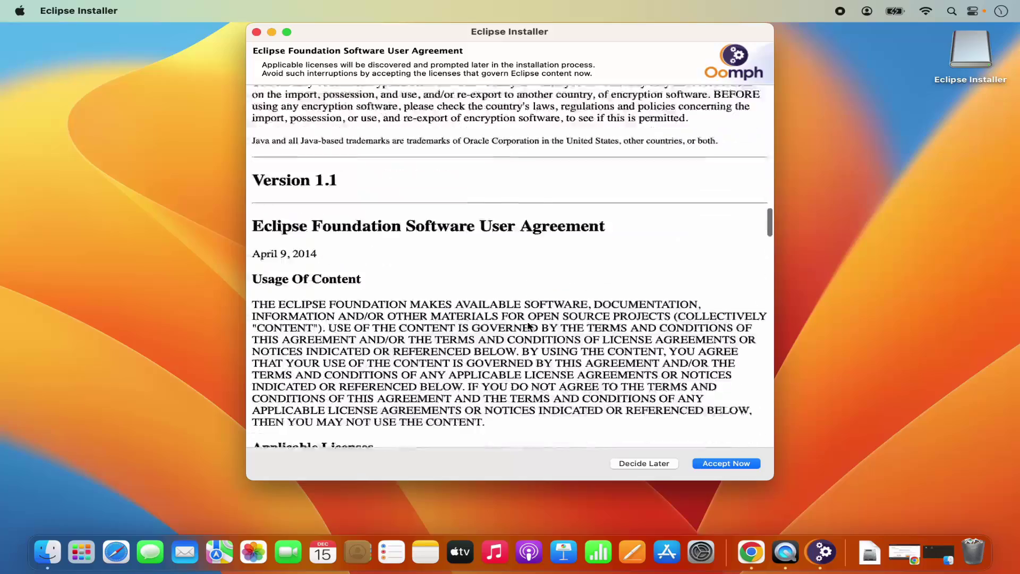
{"action": "scroll", "coordinate": [528, 325], "scroll_direction": "down", "scroll_amount": 10}
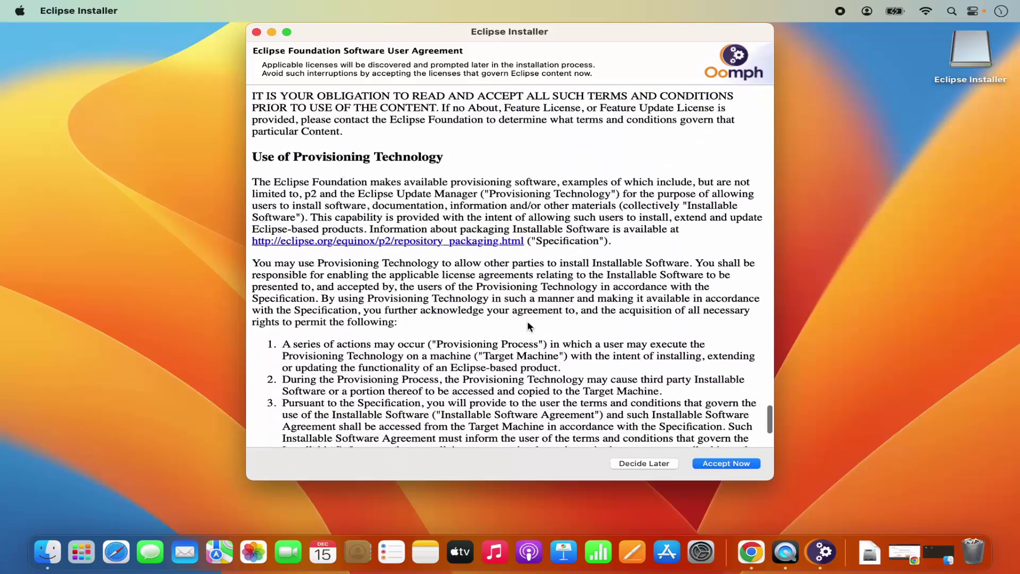
{"action": "left_click", "coordinate": [717, 467]}
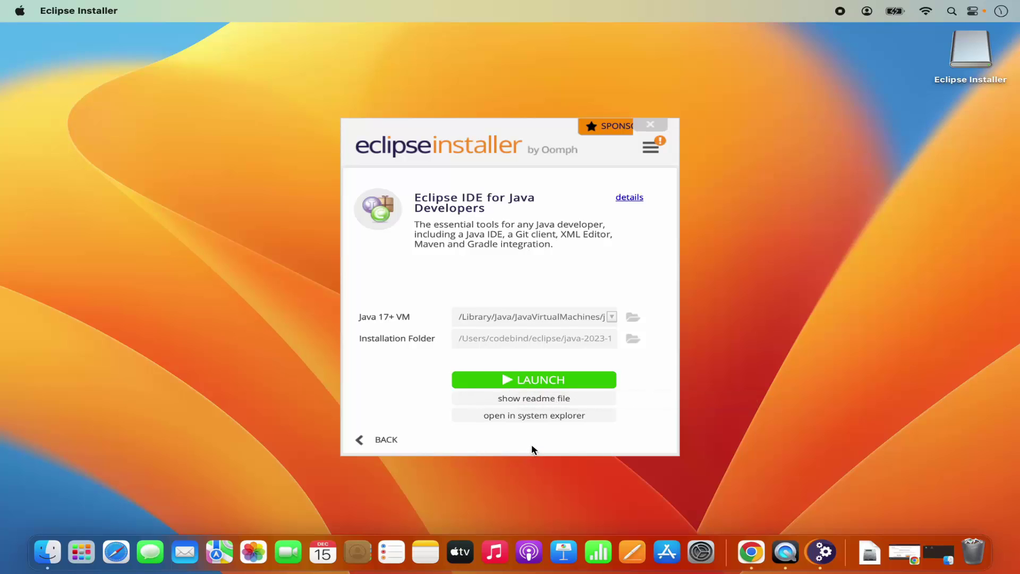
{"action": "left_click", "coordinate": [513, 380]}
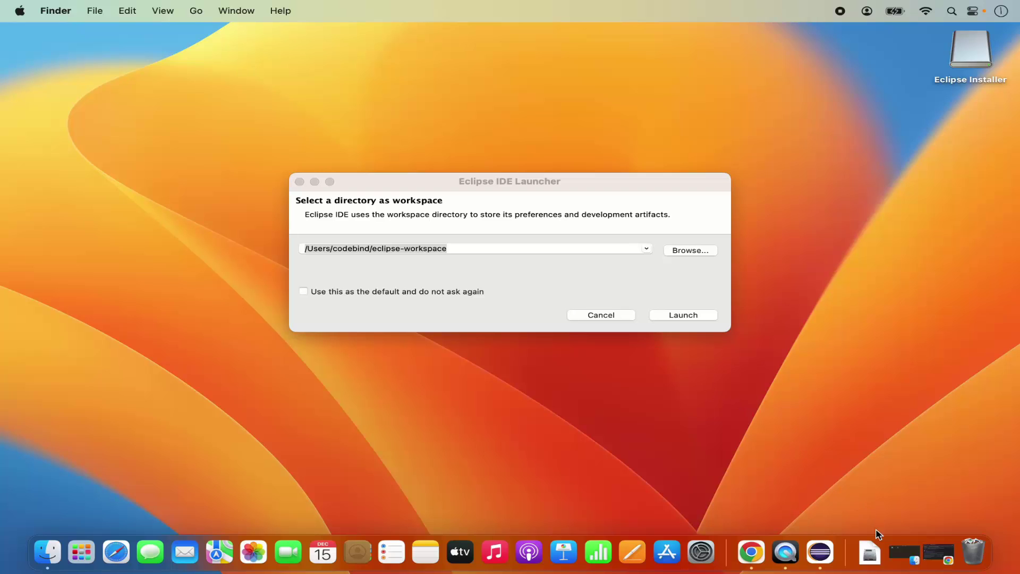
- Copy Eclipse Installer from the disk image window into Applications and open it from Launchpad
{"action": "left_click", "coordinate": [898, 555]}
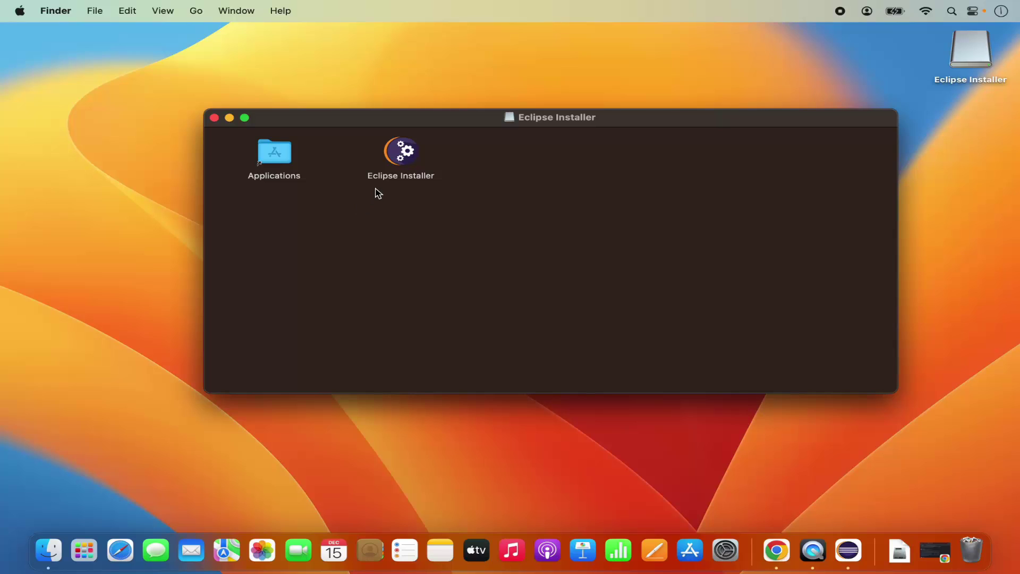
{"action": "left_click", "coordinate": [400, 156]}
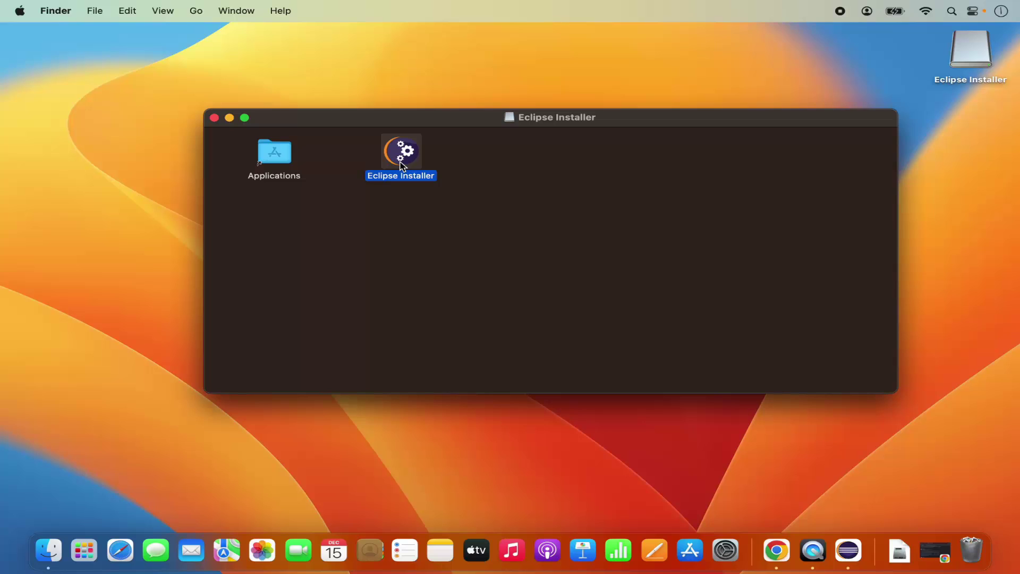
{"action": "left_click_drag", "start_coordinate": [401, 166], "coordinate": [272, 163]}
{"action": "left_click", "coordinate": [83, 553]}
{"action": "scroll", "coordinate": [467, 405], "scroll_direction": "right", "scroll_amount": 5}
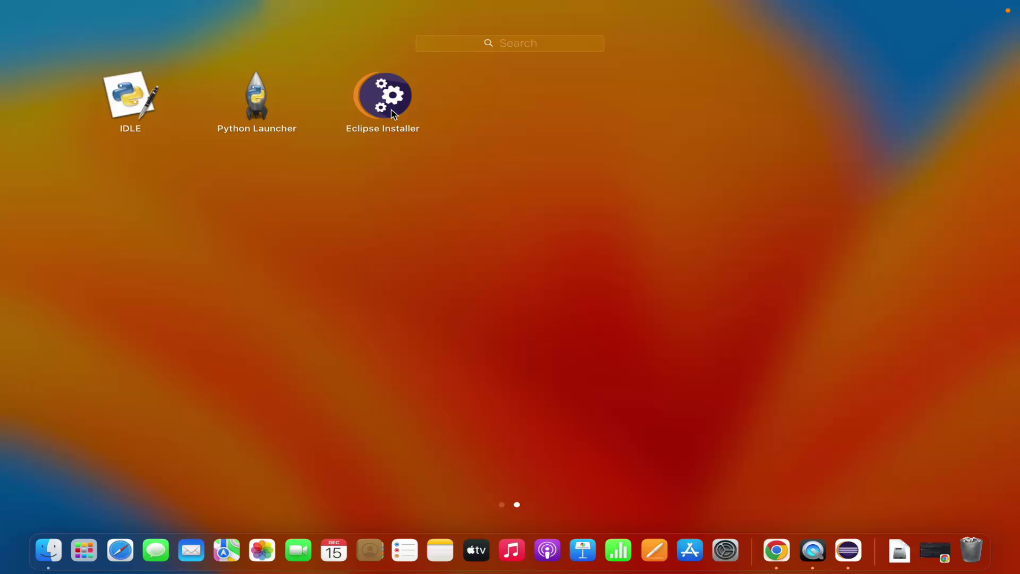
{"action": "left_click", "coordinate": [393, 114]}
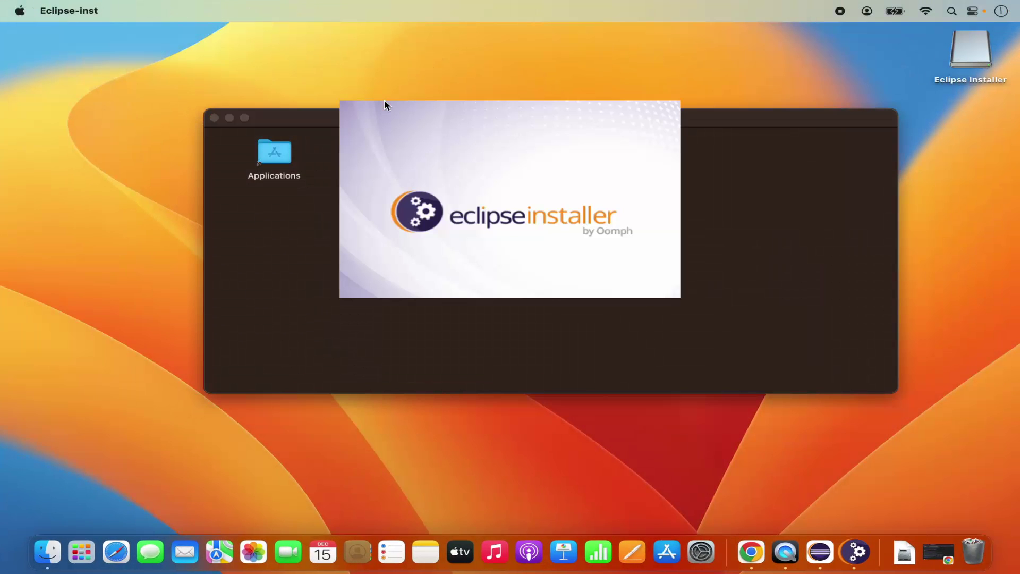
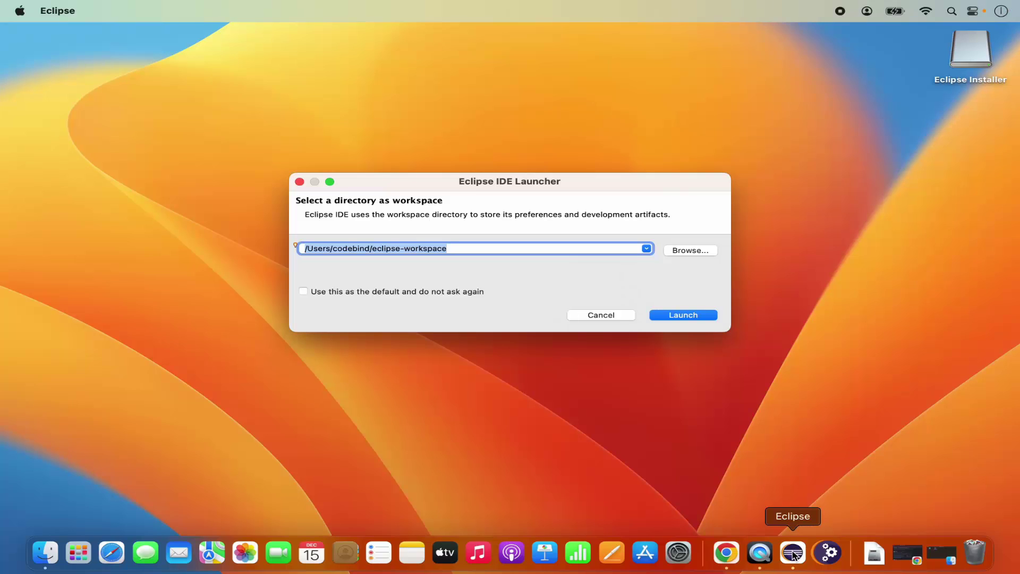
- Reveal the running Eclipse app in Finder and move it from the java-2023-12 folder into Applications
{"action": "right_click", "coordinate": [793, 554]}
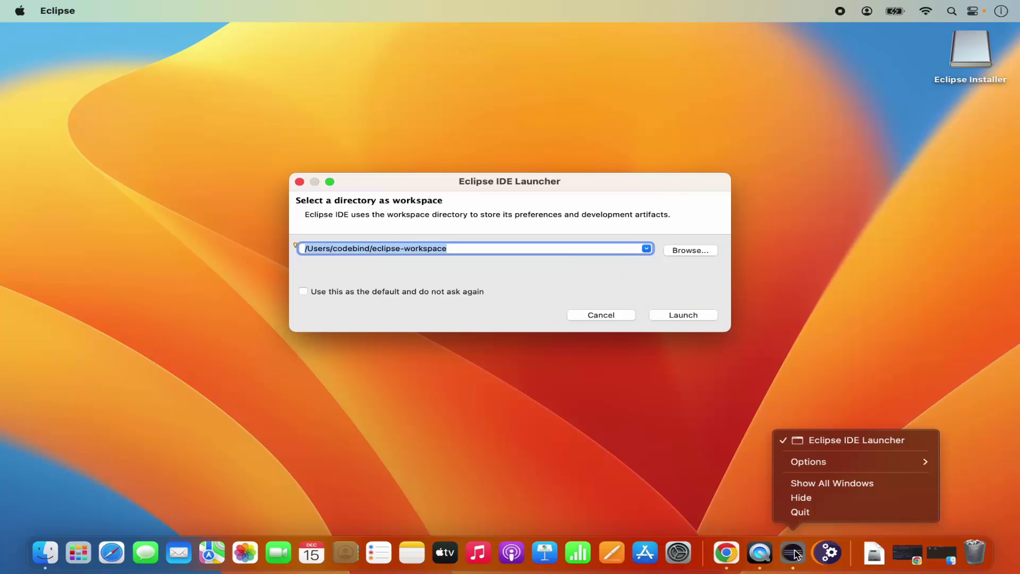
{"action": "mouse_move", "coordinate": [805, 466]}
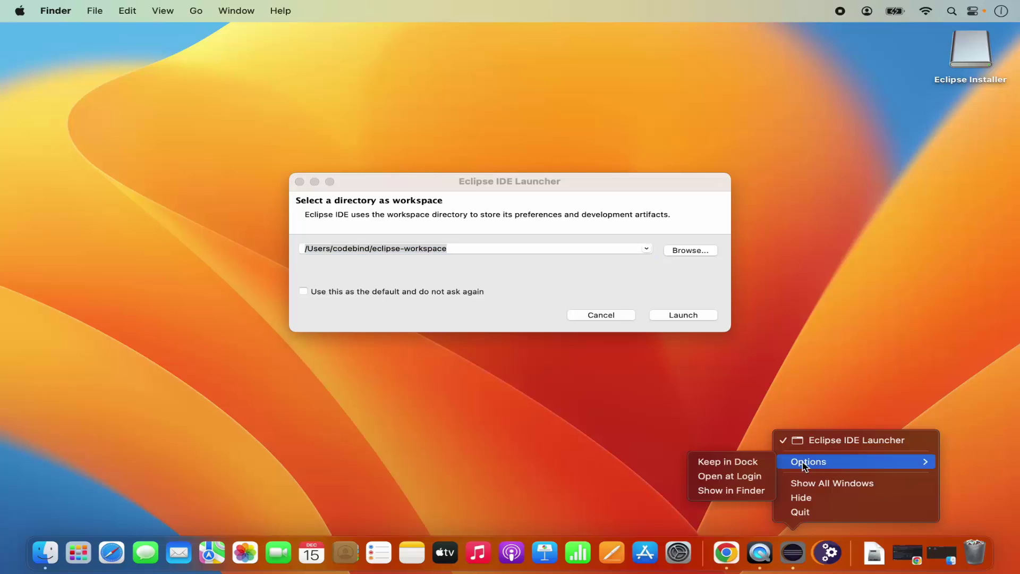
{"action": "left_click", "coordinate": [748, 491]}
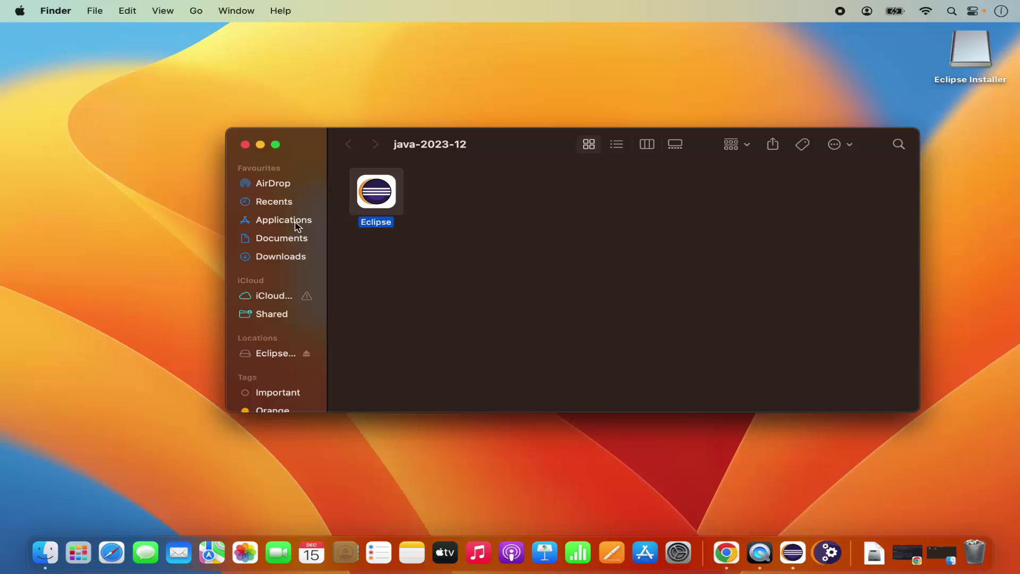
{"action": "left_click", "coordinate": [430, 246]}
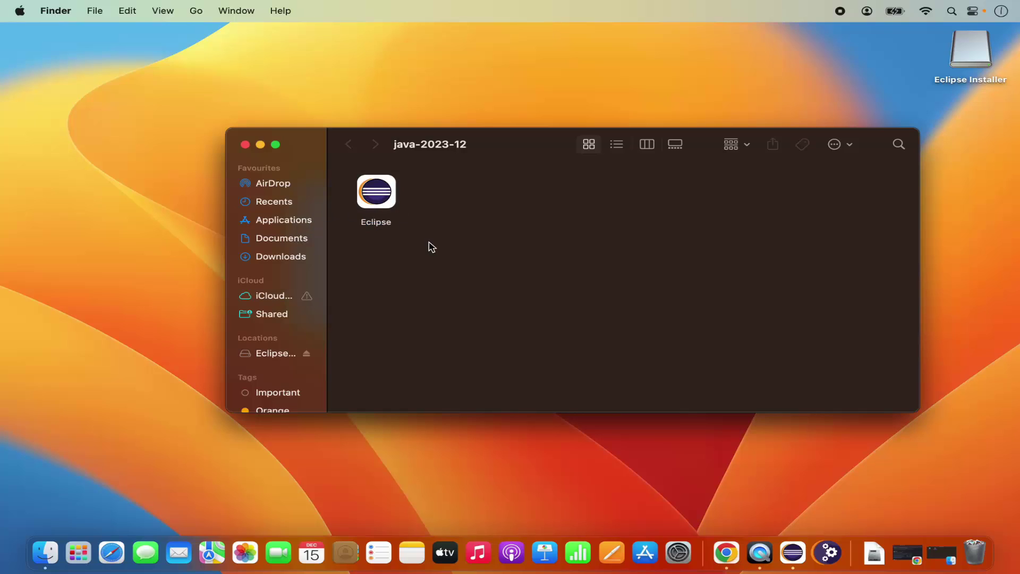
{"action": "left_click", "coordinate": [385, 205]}
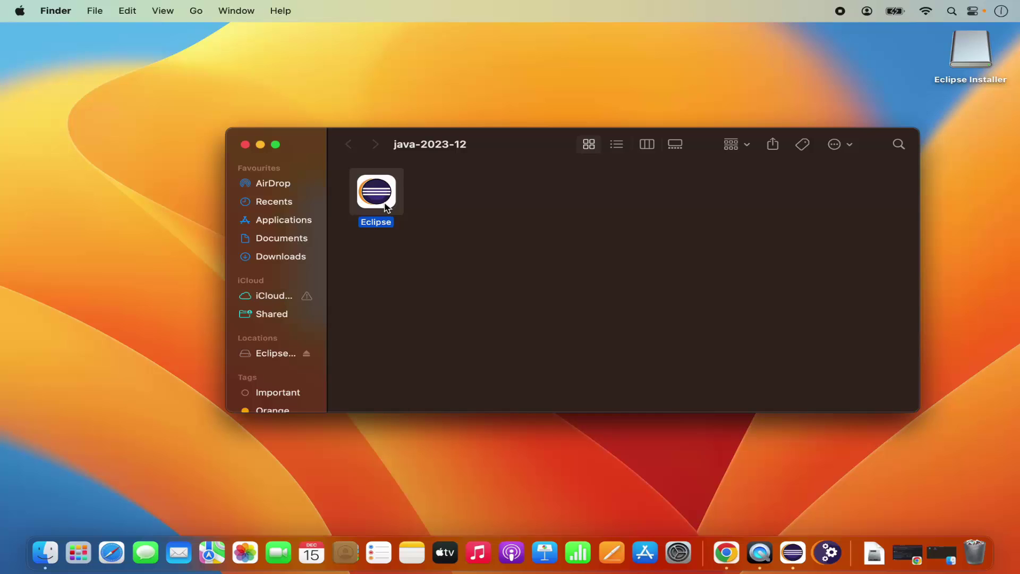
{"action": "left_click_drag", "start_coordinate": [386, 207], "coordinate": [269, 223]}
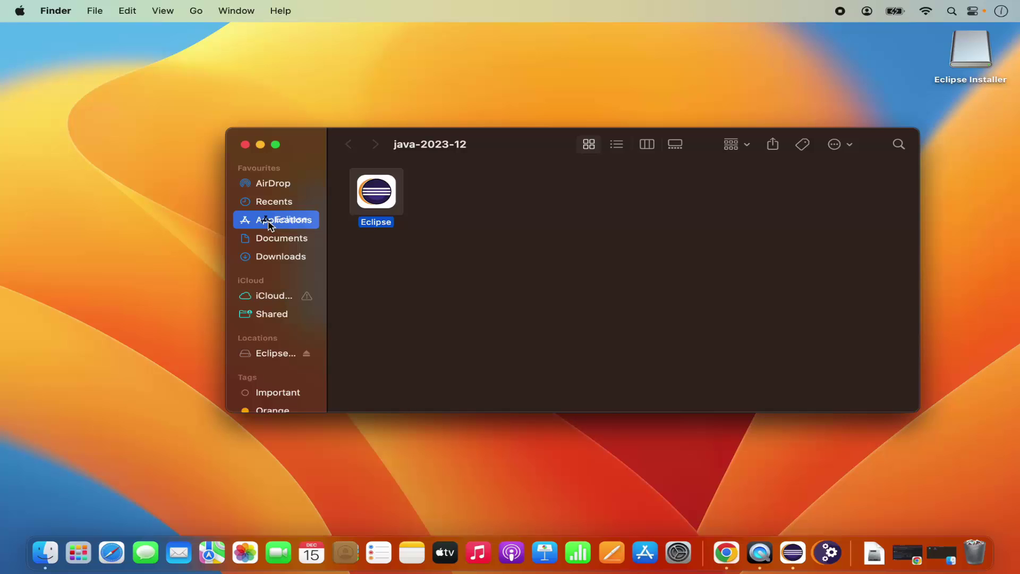
{"action": "left_click_drag", "start_coordinate": [269, 223], "coordinate": [270, 224]}
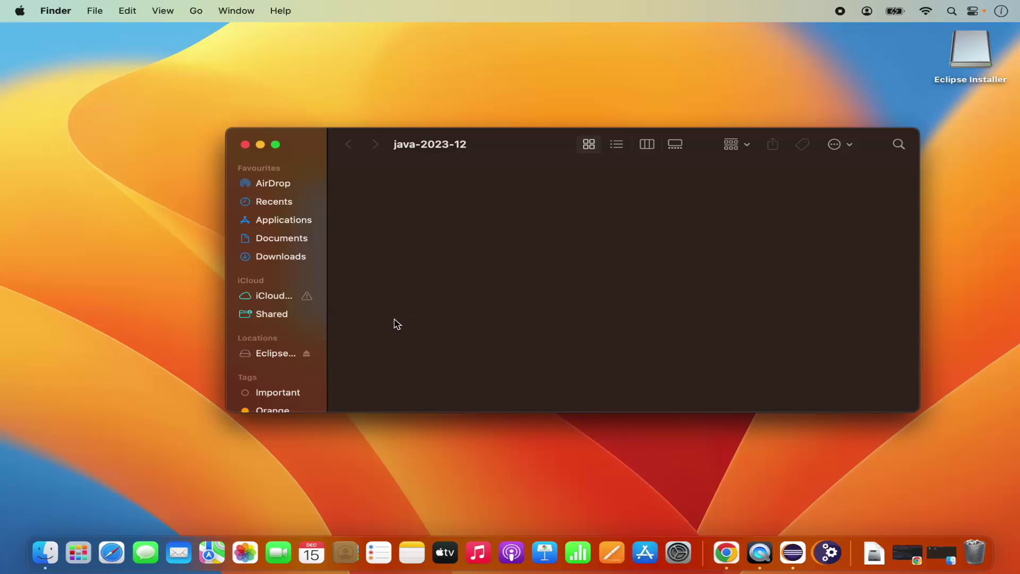
- Check Launchpad for the Eclipse app, and close both the java-2023-12 folder window and the workspace launcher without launching
{"action": "left_click", "coordinate": [85, 555]}
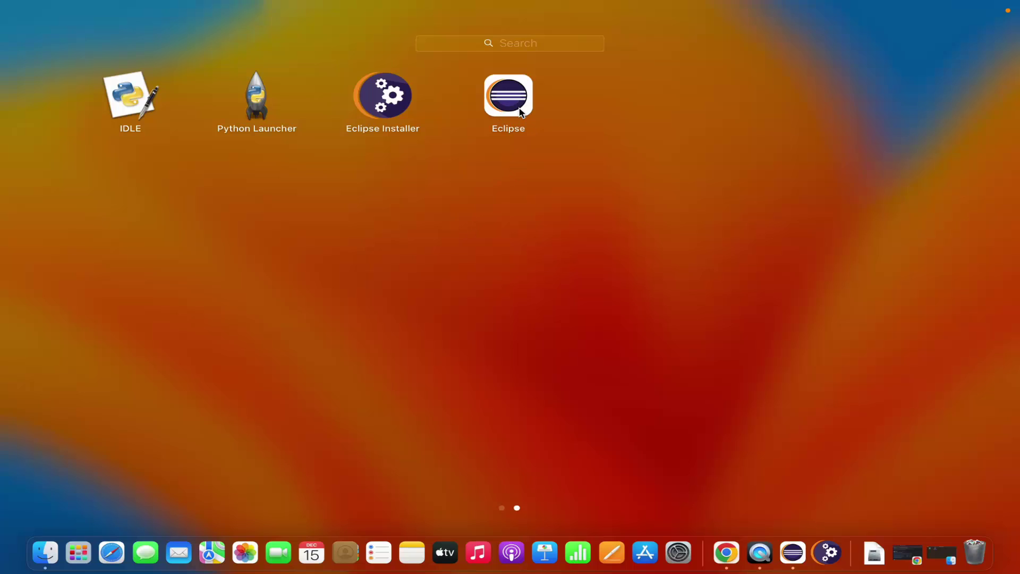
{"action": "left_click", "coordinate": [574, 228]}
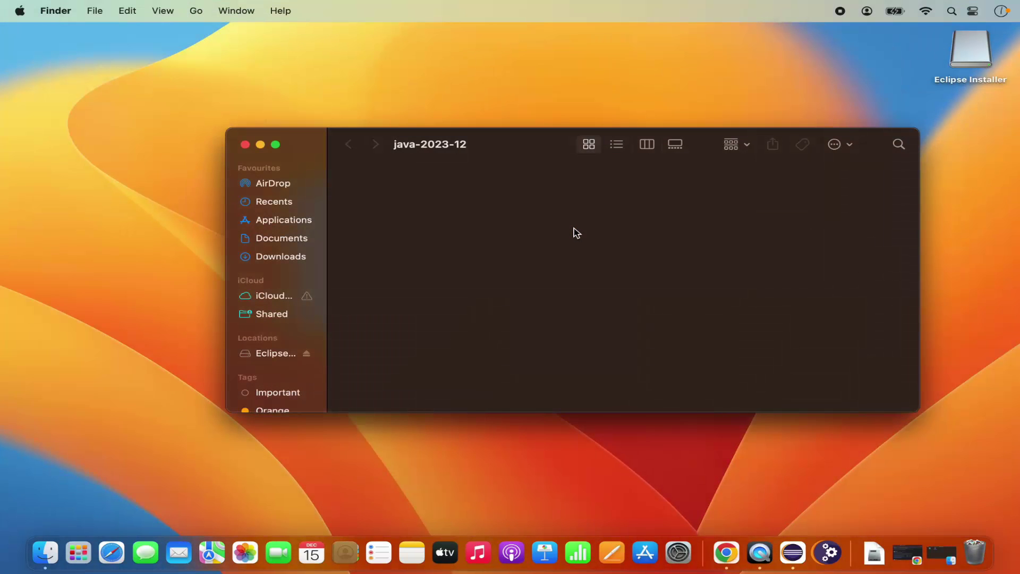
{"action": "left_click", "coordinate": [245, 144]}
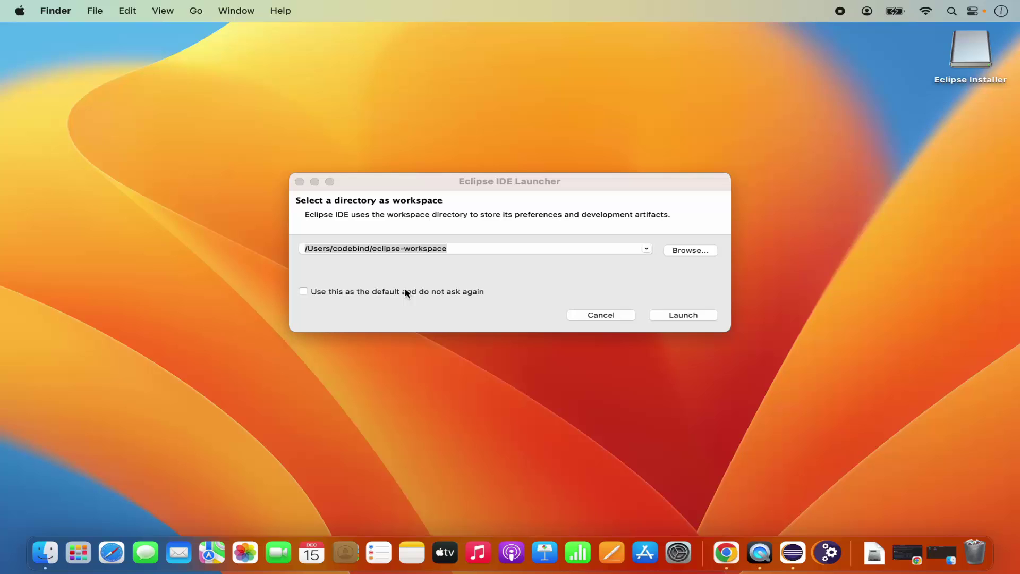
{"action": "left_click", "coordinate": [602, 315]}
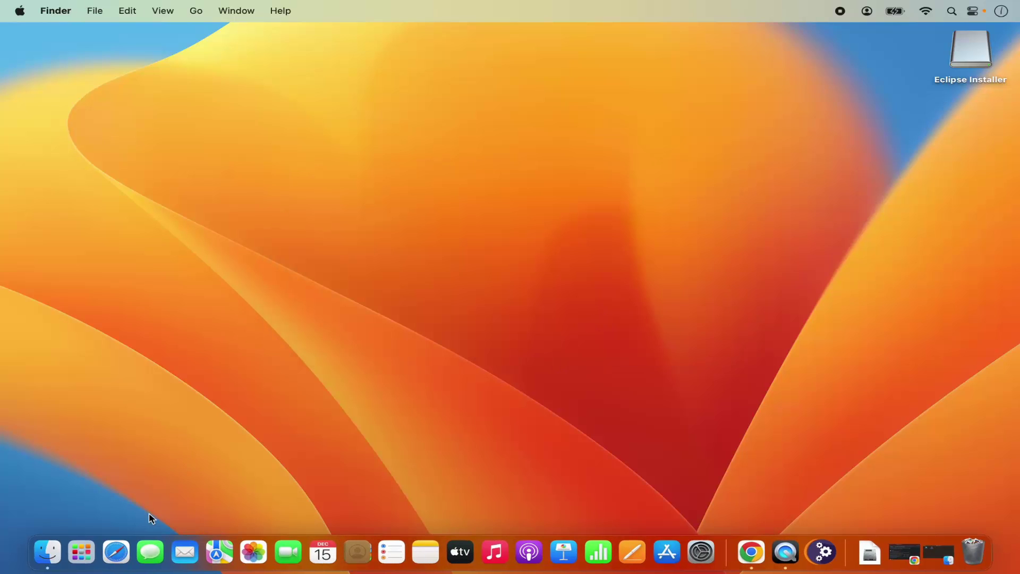
- Start Eclipse from Launchpad with the default eclipse-workspace directory, and close the Welcome page in the maximized window
{"action": "left_click", "coordinate": [81, 552]}
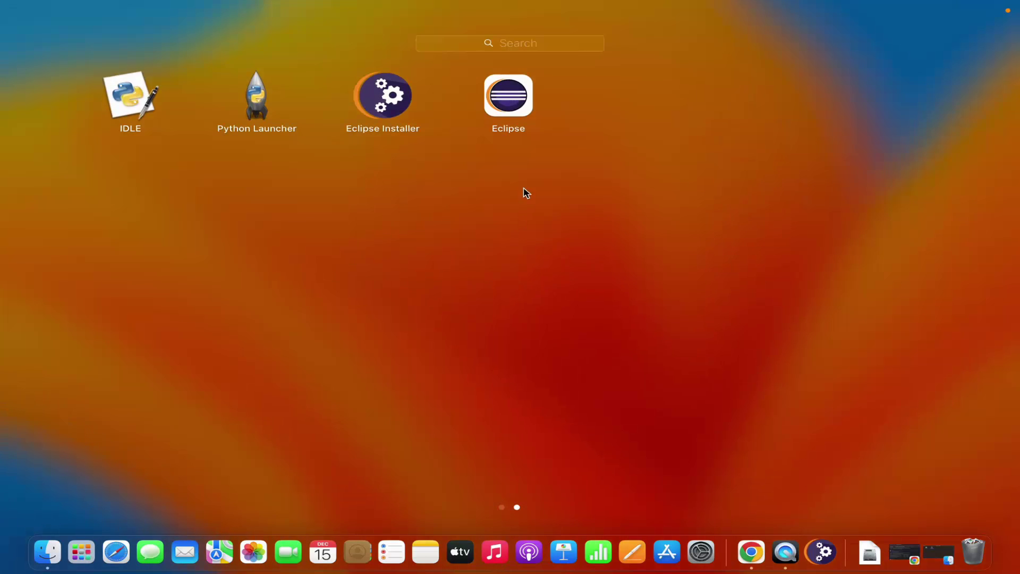
{"action": "left_click", "coordinate": [508, 109]}
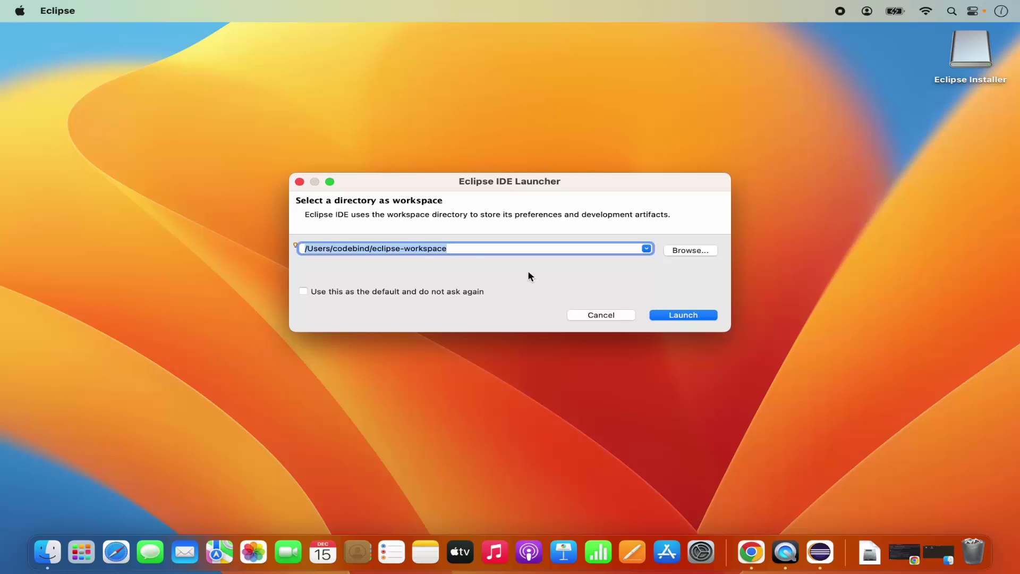
{"action": "left_click", "coordinate": [683, 316]}
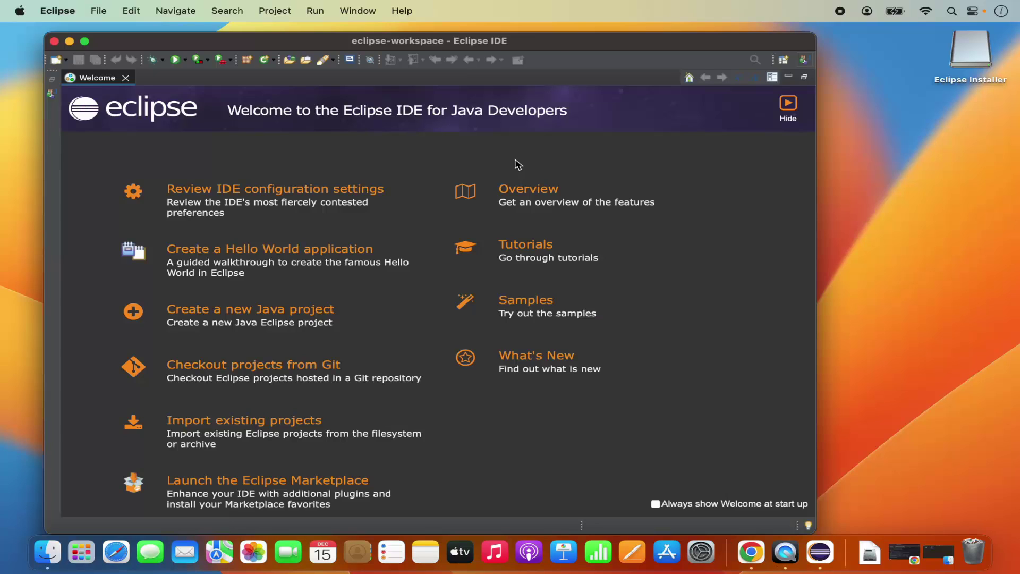
{"action": "double_click", "coordinate": [549, 44]}
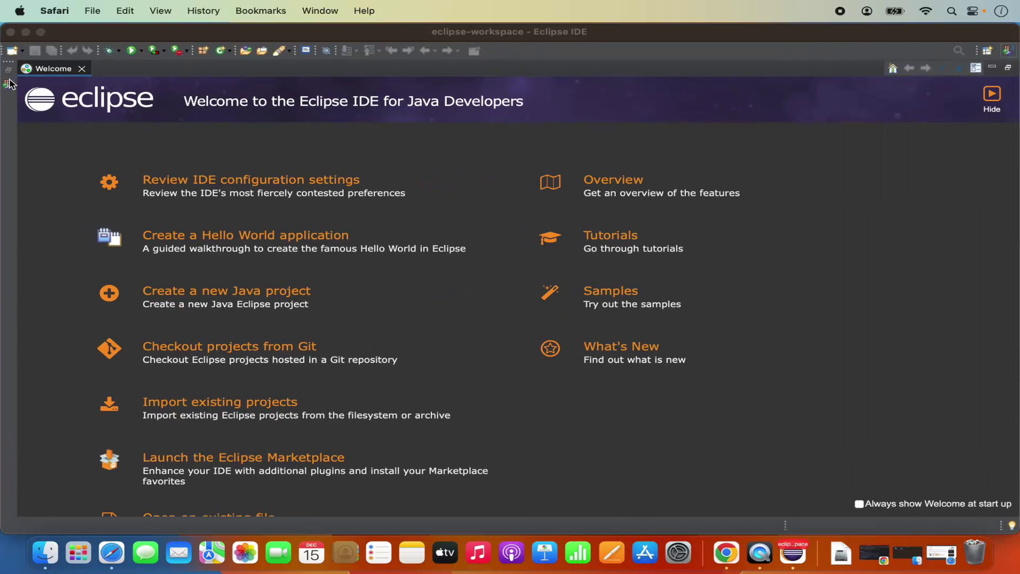
{"action": "left_click", "coordinate": [82, 69]}
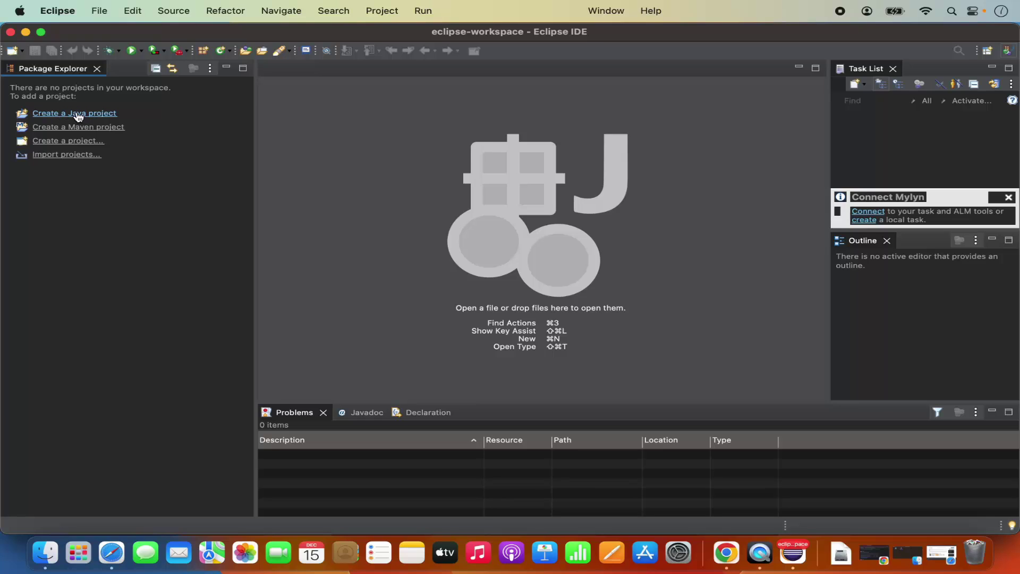
{"action": "left_click", "coordinate": [100, 11]}
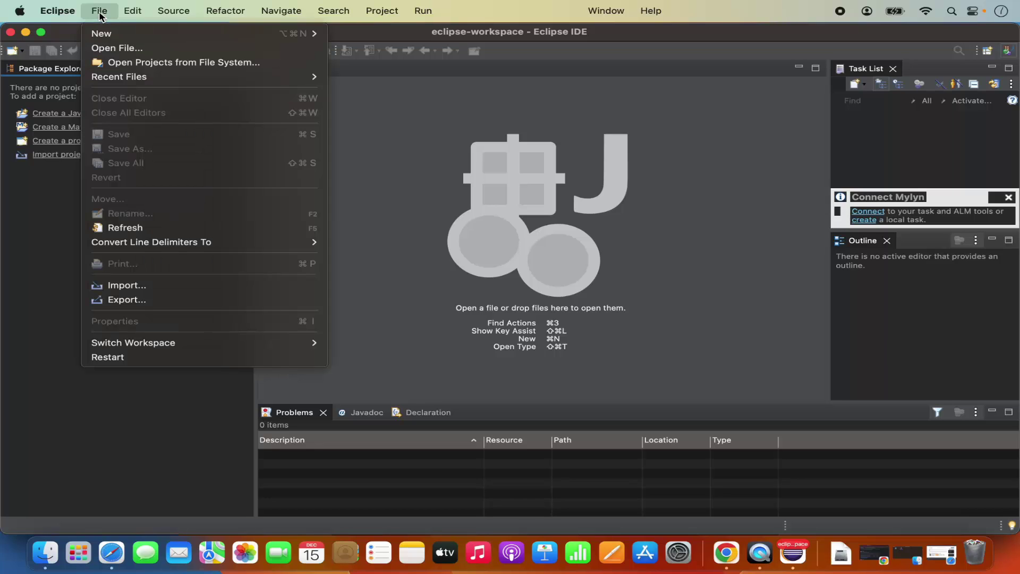
{"action": "mouse_move", "coordinate": [102, 35]}
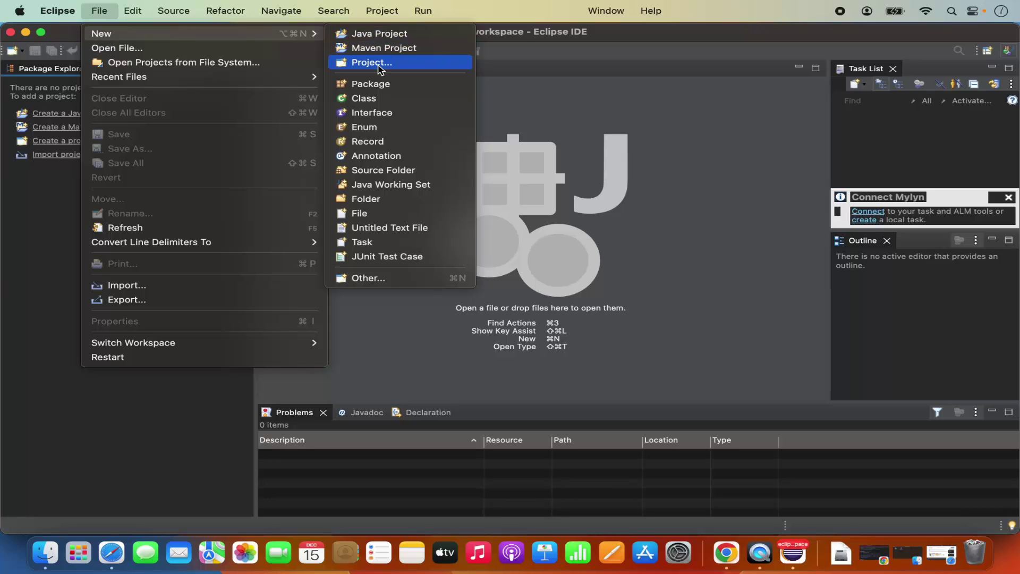
{"action": "left_click", "coordinate": [50, 190]}
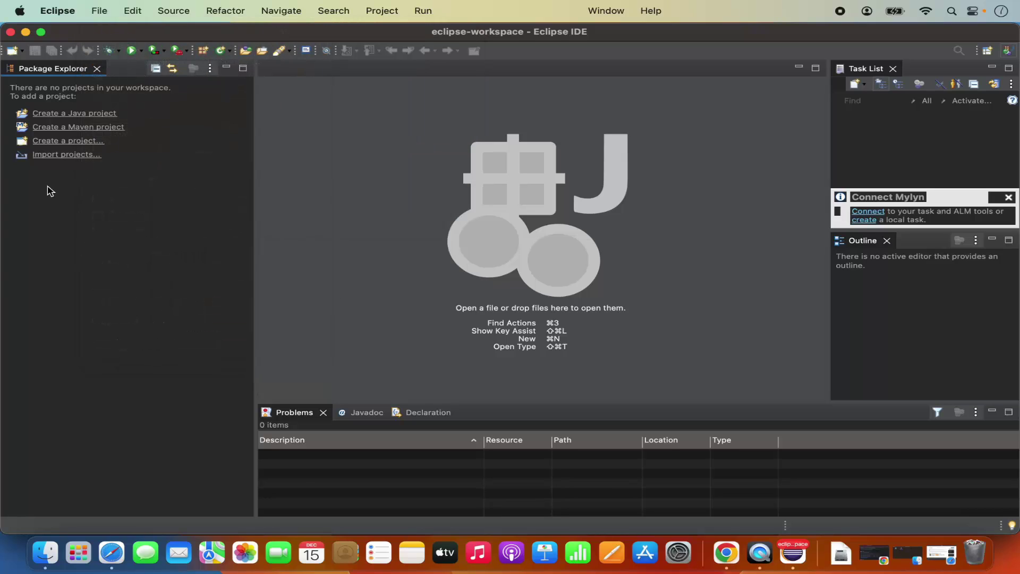
- Create a Java project named Hello with the JavaSE-21 execution environment, separate source and class folders, and no module-info.java file
{"action": "left_click", "coordinate": [74, 116]}
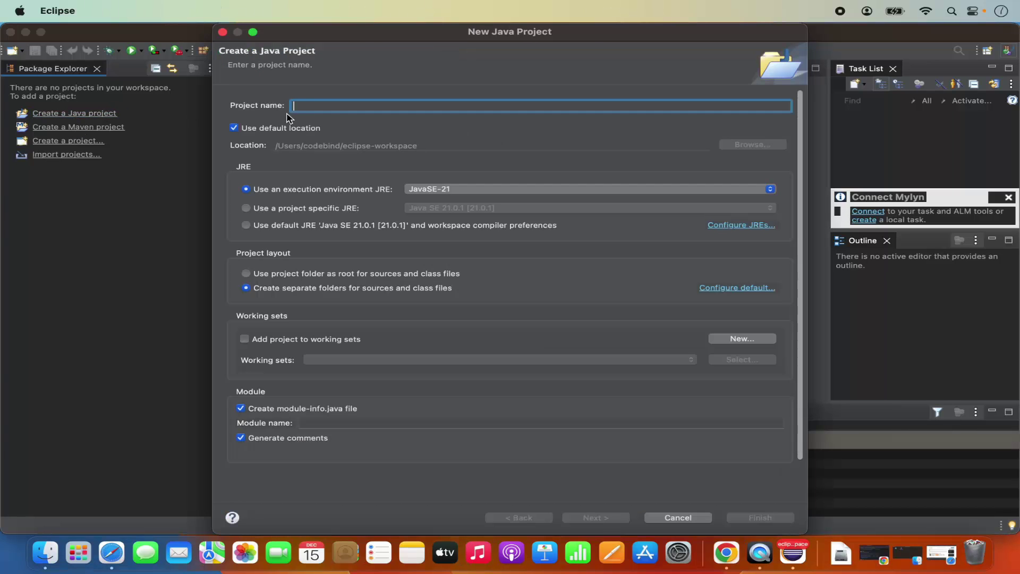
{"action": "type", "text": "Hel"}
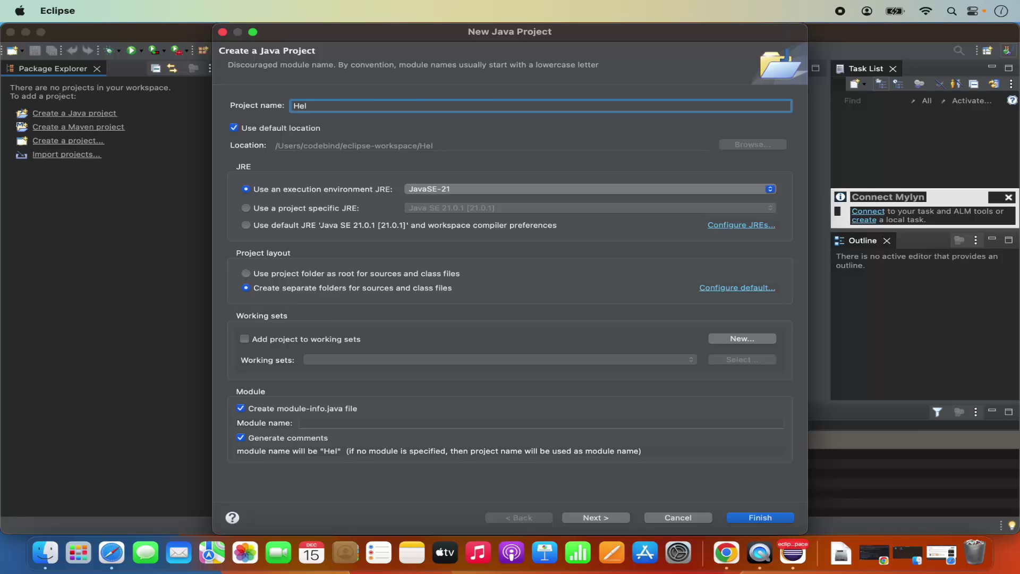
{"action": "type", "text": "lo"}
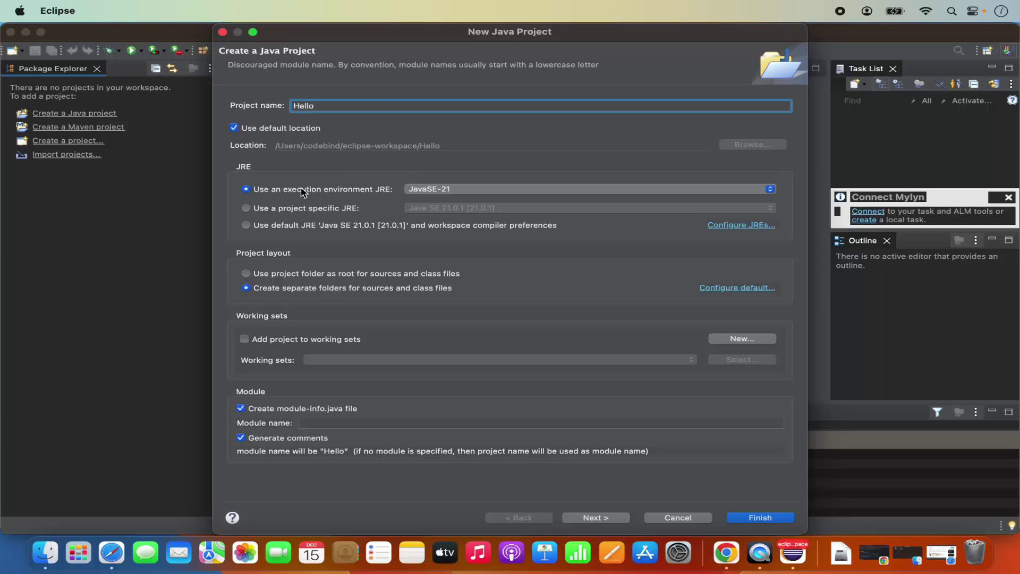
{"action": "left_click", "coordinate": [464, 189]}
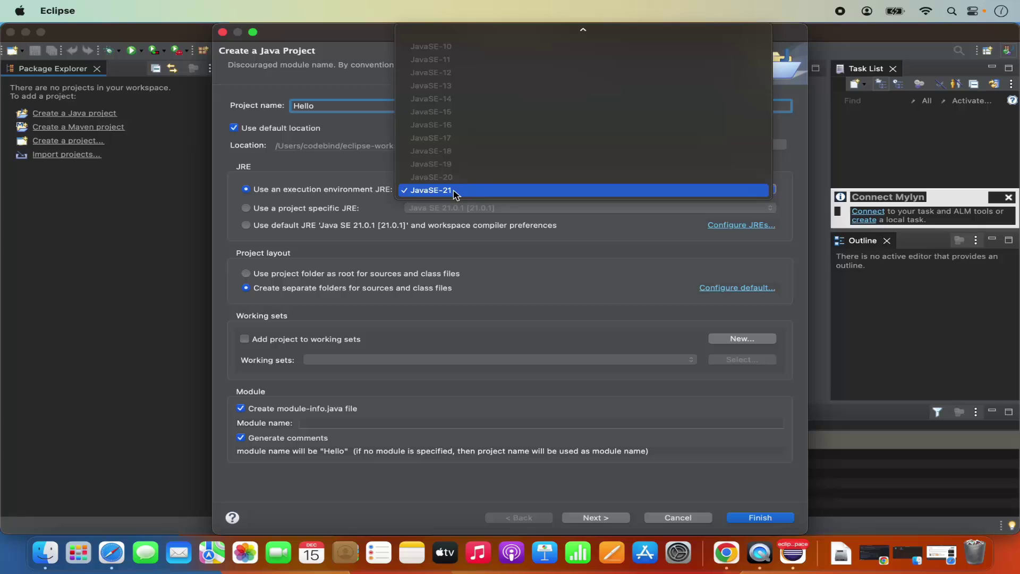
{"action": "left_click", "coordinate": [464, 191]}
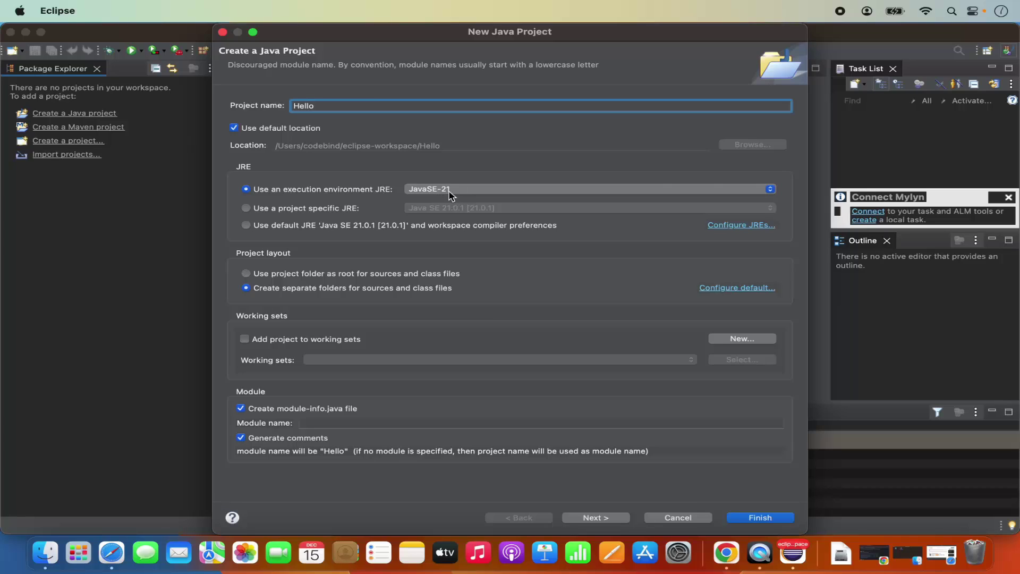
{"action": "left_click", "coordinate": [268, 259]}
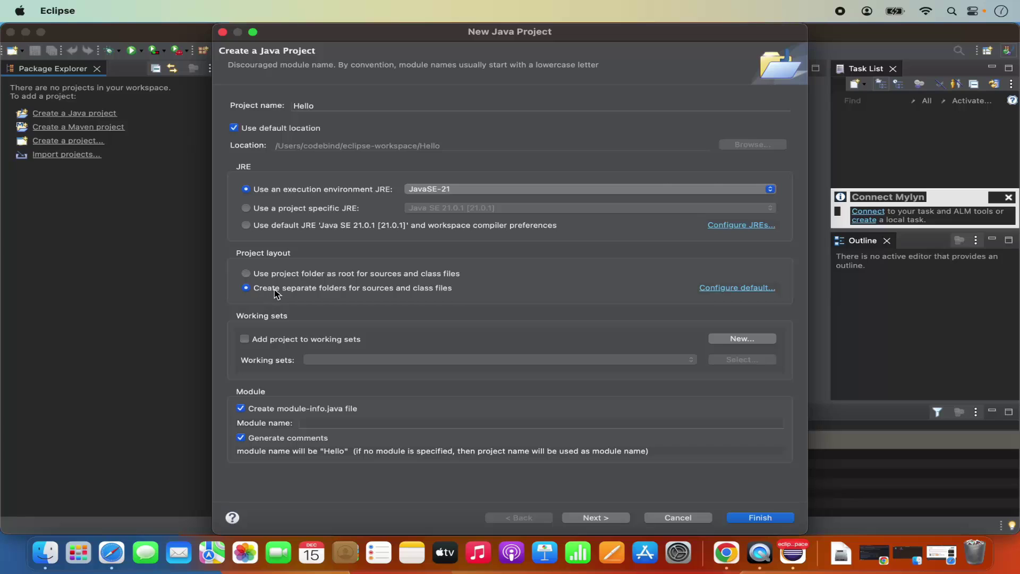
{"action": "scroll", "coordinate": [386, 315], "scroll_direction": "down", "scroll_amount": 1}
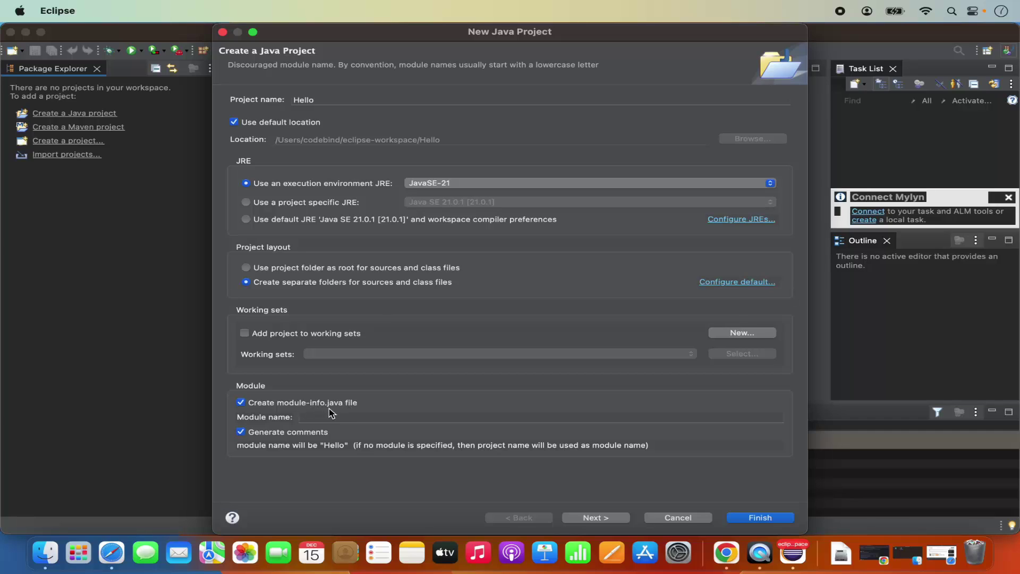
{"action": "left_click", "coordinate": [241, 403]}
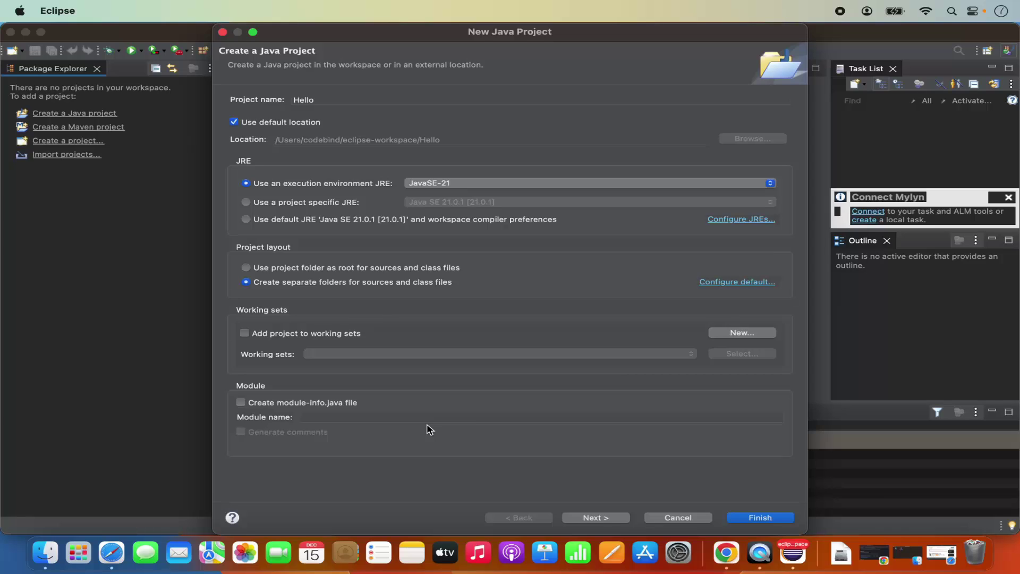
{"action": "left_click", "coordinate": [752, 519]}
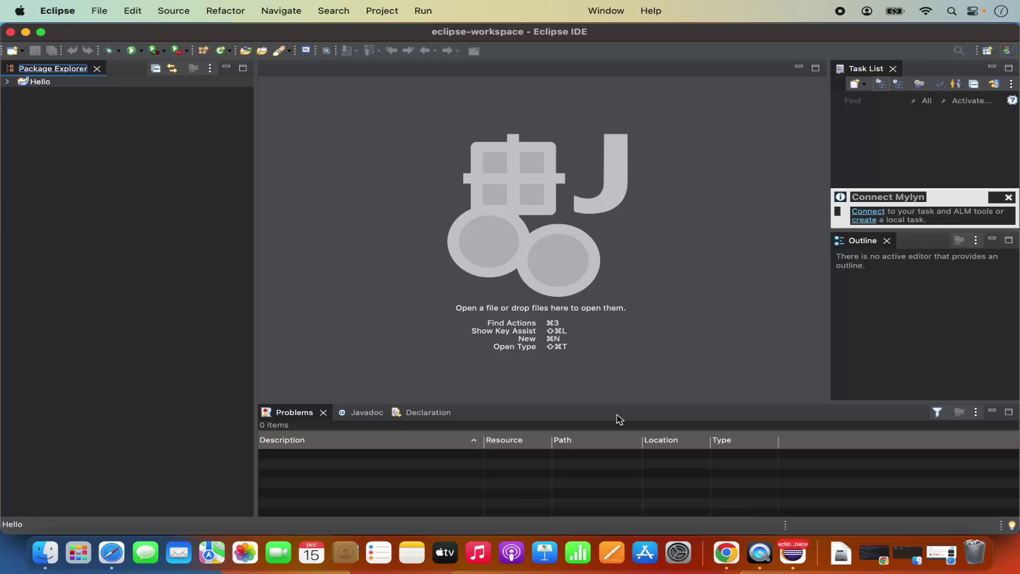
- Add a public class named Hello with a public static void main stub to the Hello project's src folder
{"action": "left_click", "coordinate": [8, 82]}
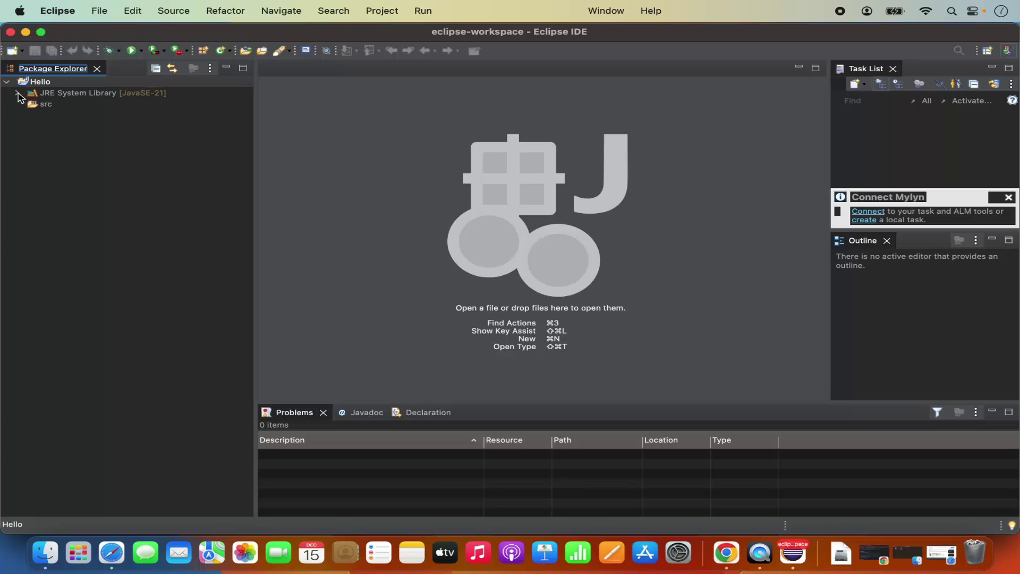
{"action": "left_click", "coordinate": [39, 106]}
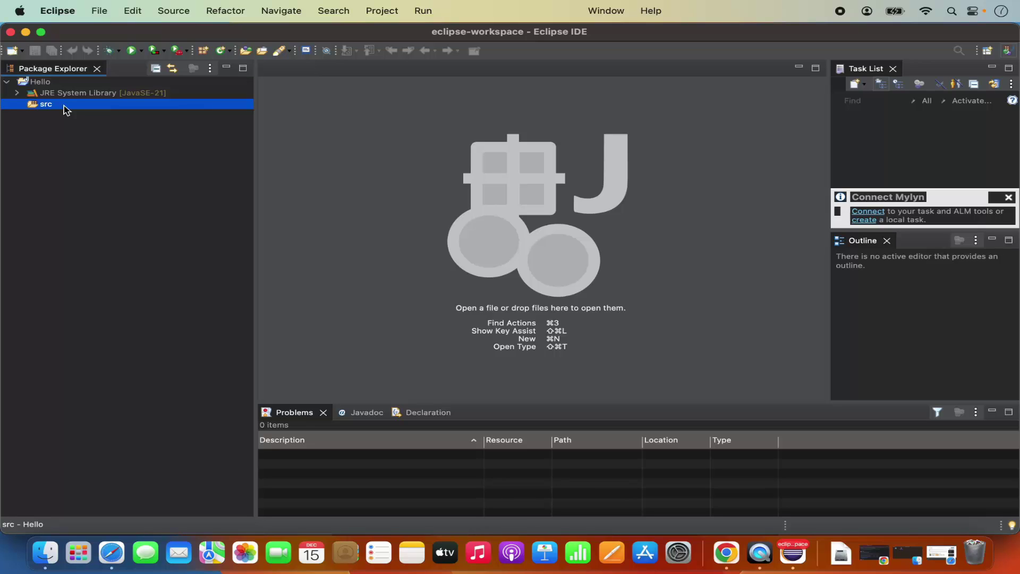
{"action": "right_click", "coordinate": [63, 105]}
{"action": "mouse_move", "coordinate": [157, 110]}
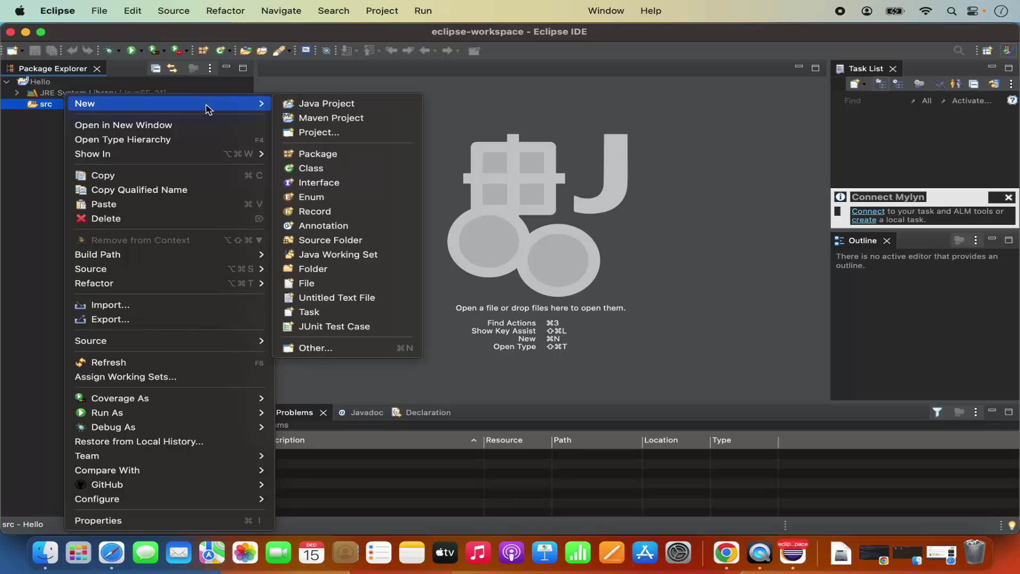
{"action": "left_click", "coordinate": [321, 169]}
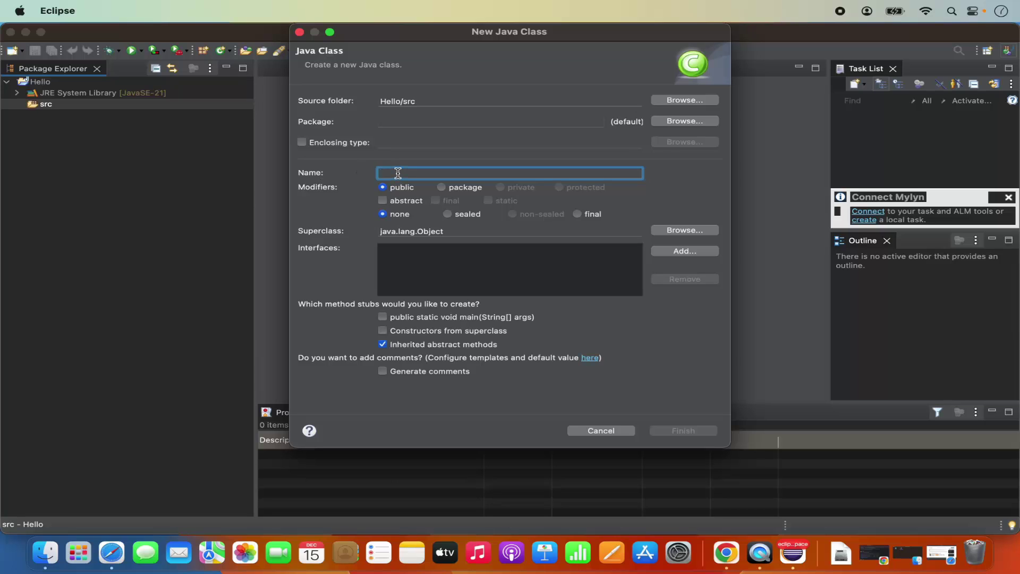
{"action": "type", "text": "Hello"}
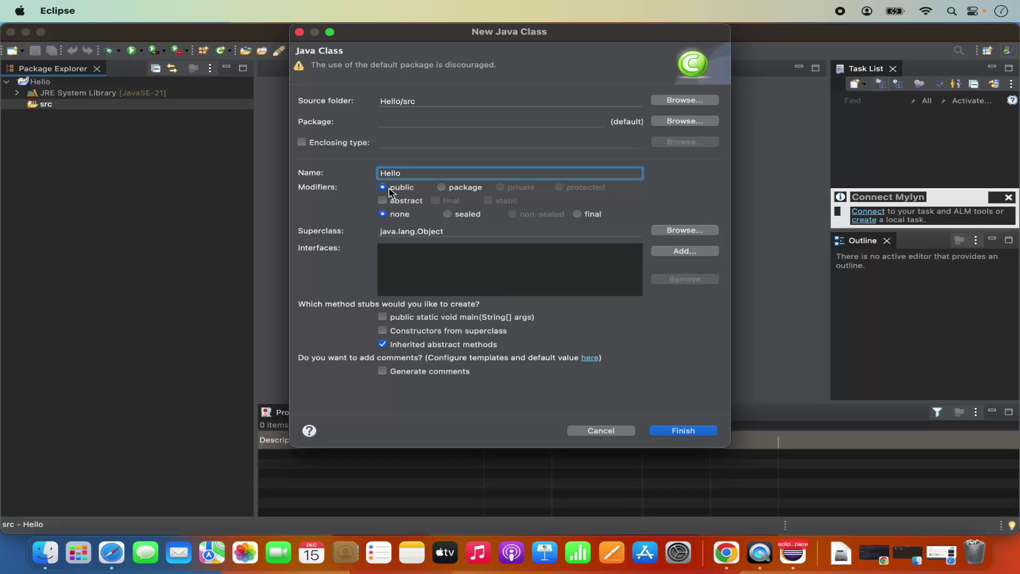
{"action": "left_click", "coordinate": [383, 319]}
{"action": "left_click", "coordinate": [667, 432]}
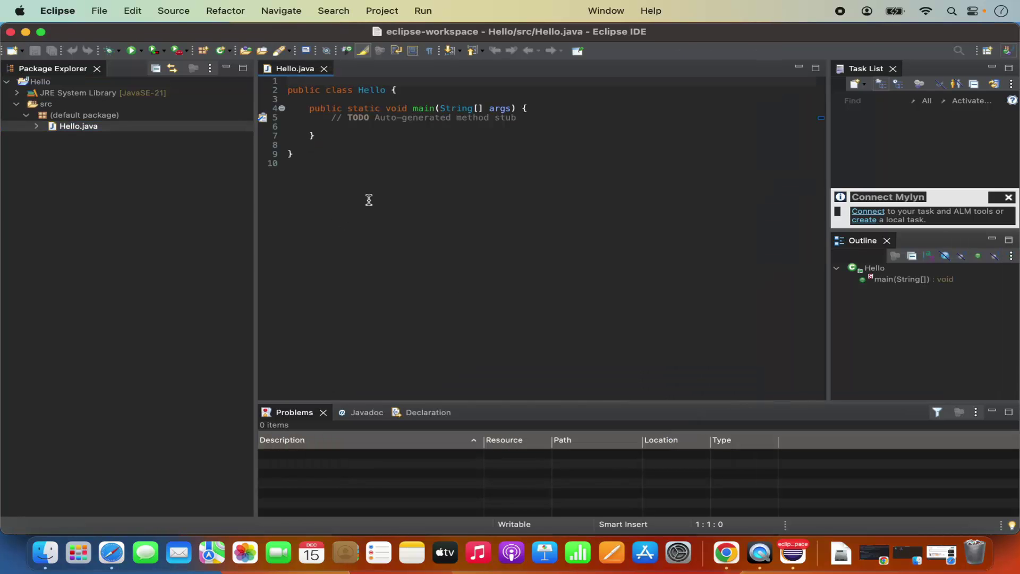
- Add System.out.println("Hello World"); inside the main method of Hello.java and save the file
{"action": "left_click", "coordinate": [374, 126]}
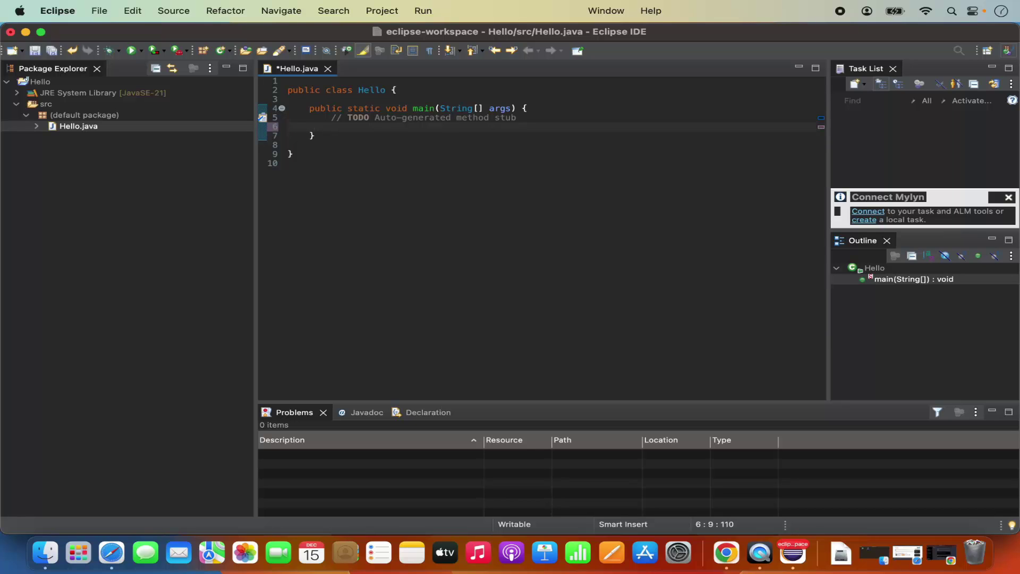
{"action": "type", "text": "Sy"}
{"action": "key", "text": "ctrl+space"}
{"action": "key", "text": "Return"}
{"action": "type", "text": ".ou"}
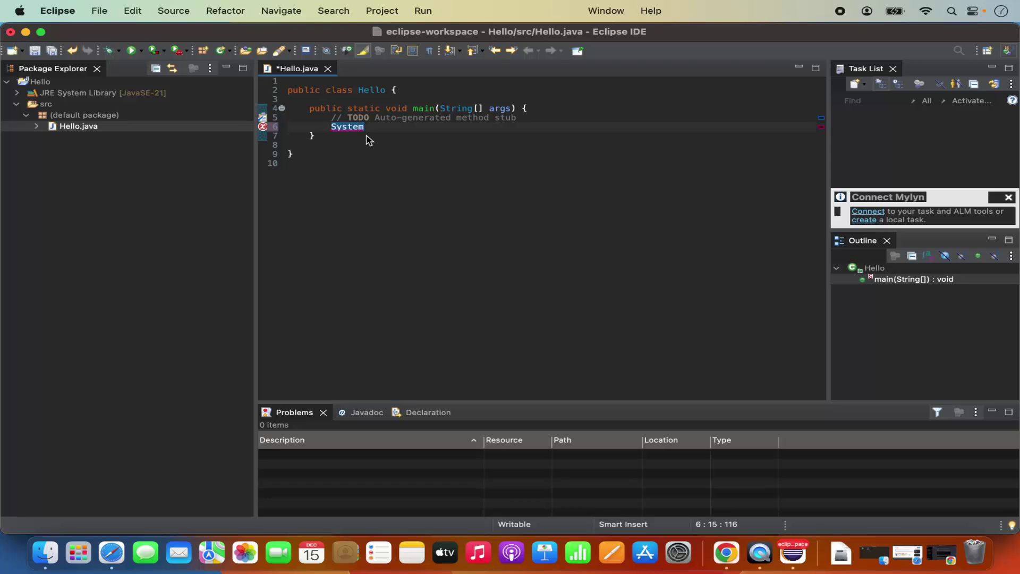
{"action": "type", "text": "t"}
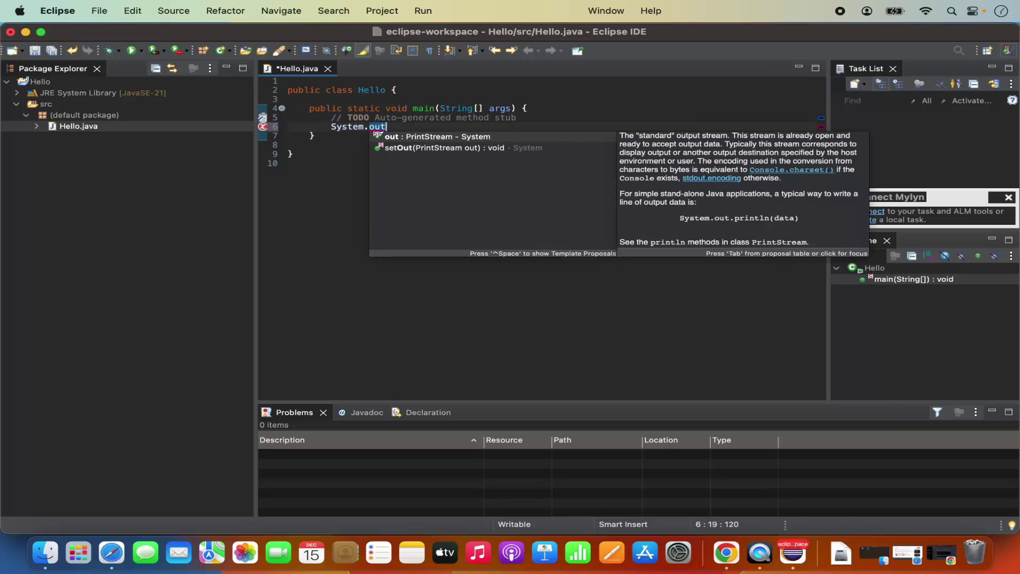
{"action": "type", "text": ".pri"}
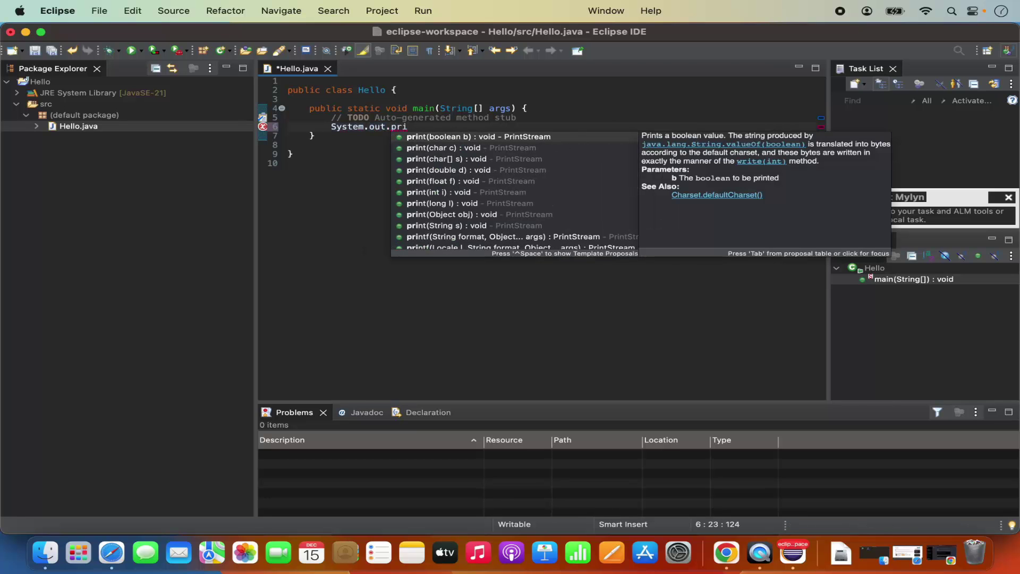
{"action": "type", "text": "ntln"}
{"action": "key", "text": "Return"}
{"action": "type", "text": "\""}
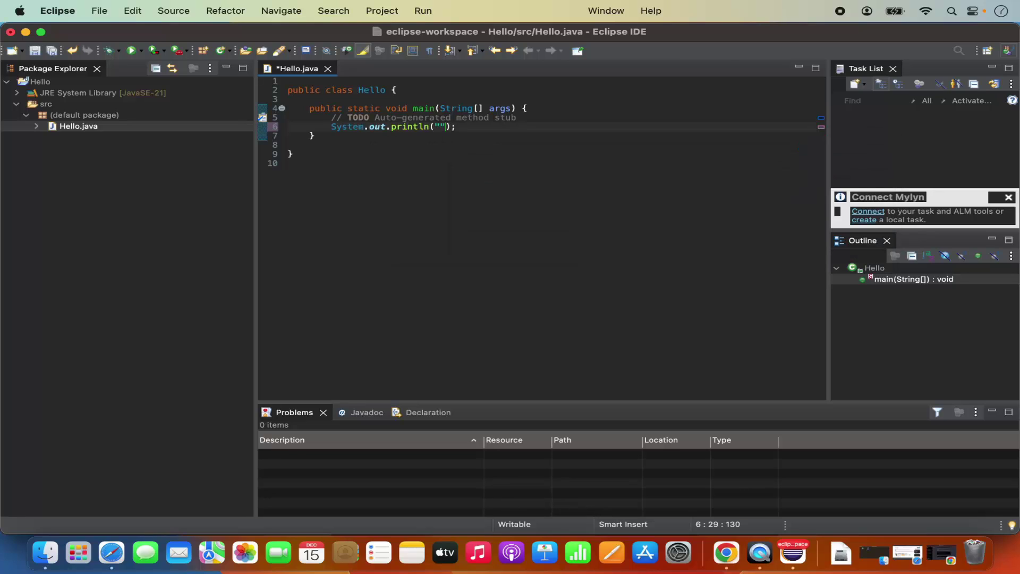
{"action": "type", "text": "Hello World"}
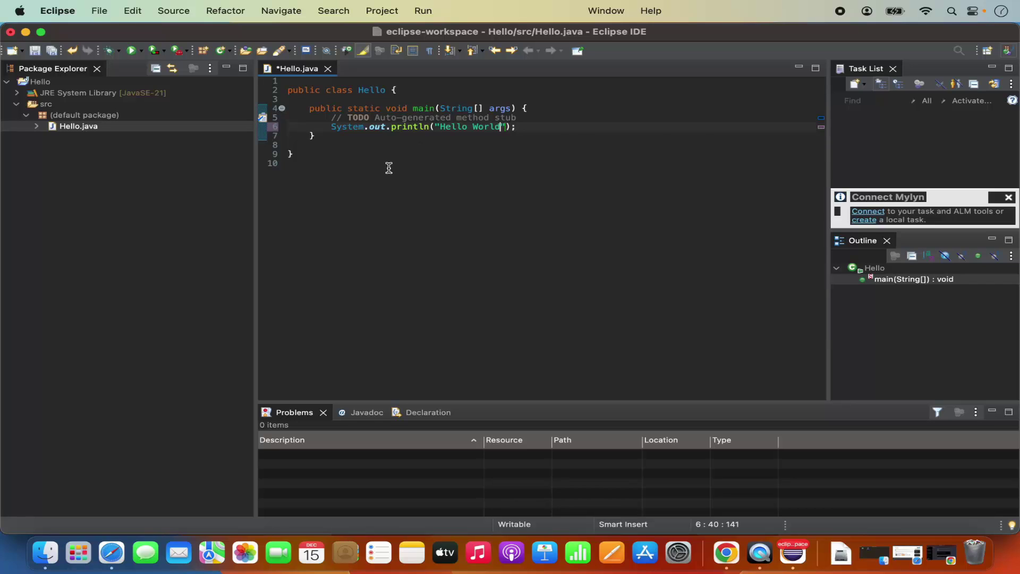
{"action": "left_click", "coordinate": [35, 52]}
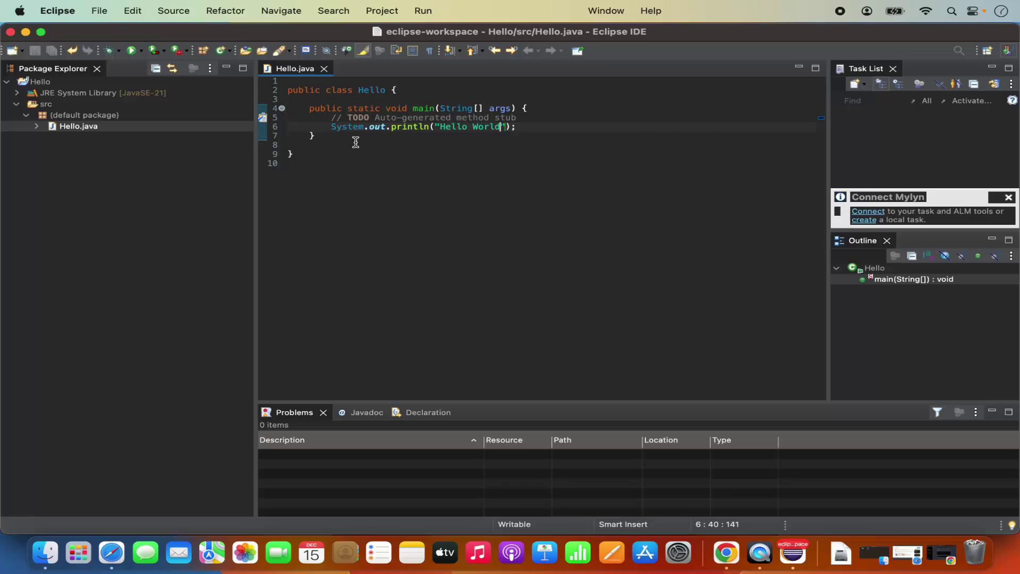
- Run the Hello program and examine its output in the console
{"action": "key", "text": "Down"}
{"action": "key", "text": "Down"}
{"action": "key", "text": "Down"}
{"action": "key", "text": "Down"}
{"action": "left_click", "coordinate": [423, 11]}
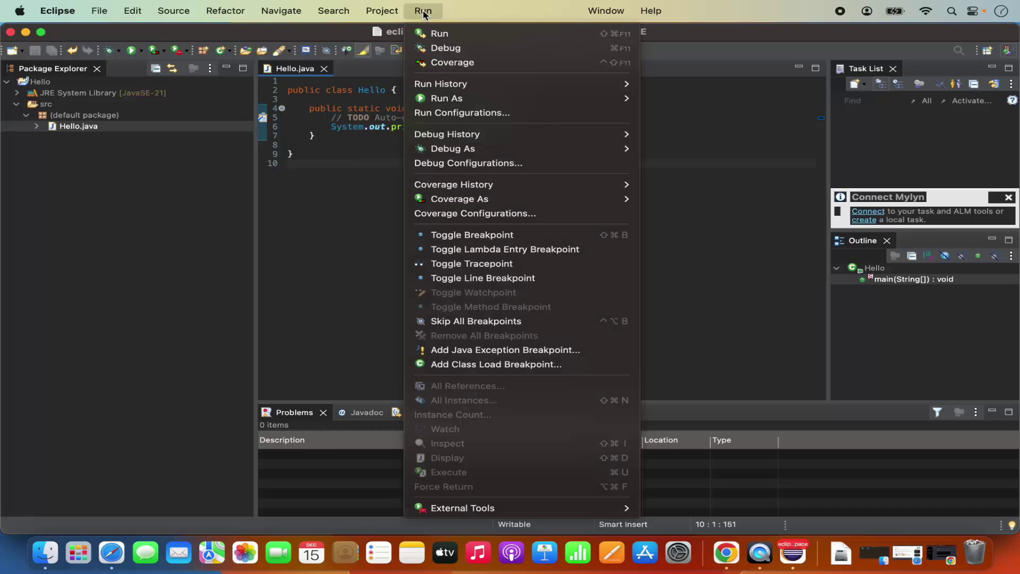
{"action": "left_click", "coordinate": [438, 34]}
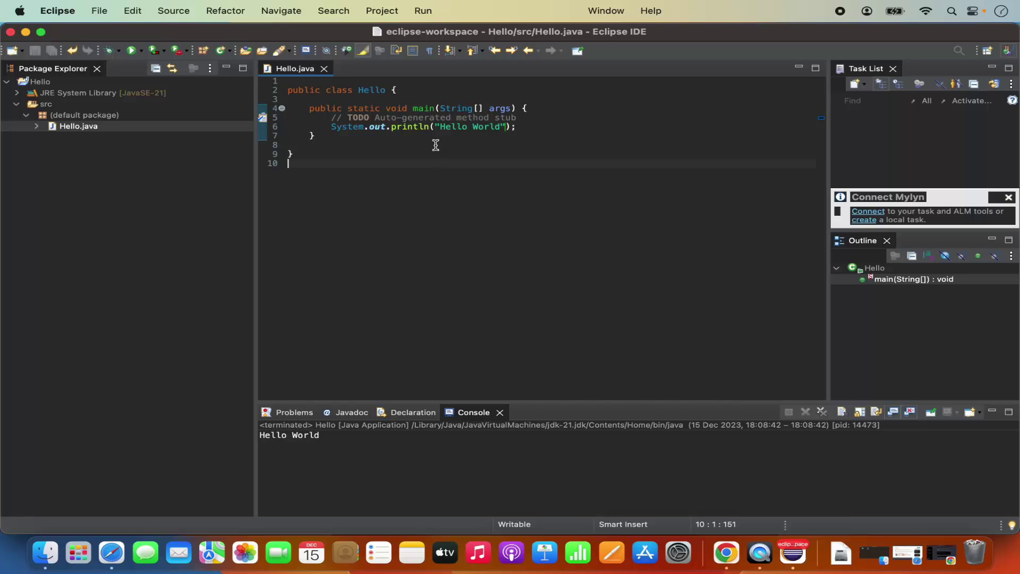
{"action": "triple_click", "coordinate": [268, 437]}
{"action": "left_click", "coordinate": [302, 453]}
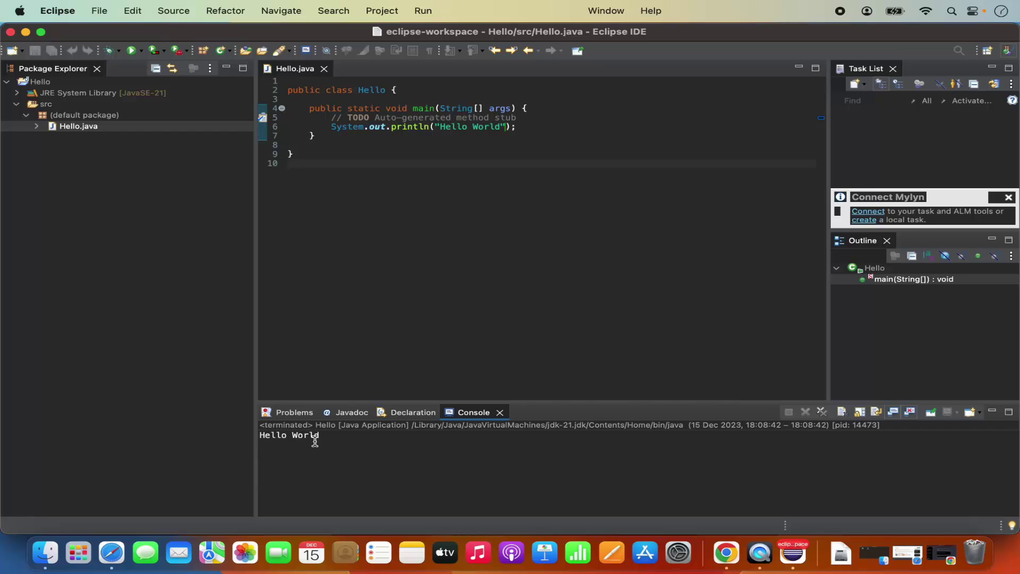
- Append a space and twelve exclamation marks to the Hello World string in the println call, and save Hello.java
{"action": "left_click", "coordinate": [502, 127]}
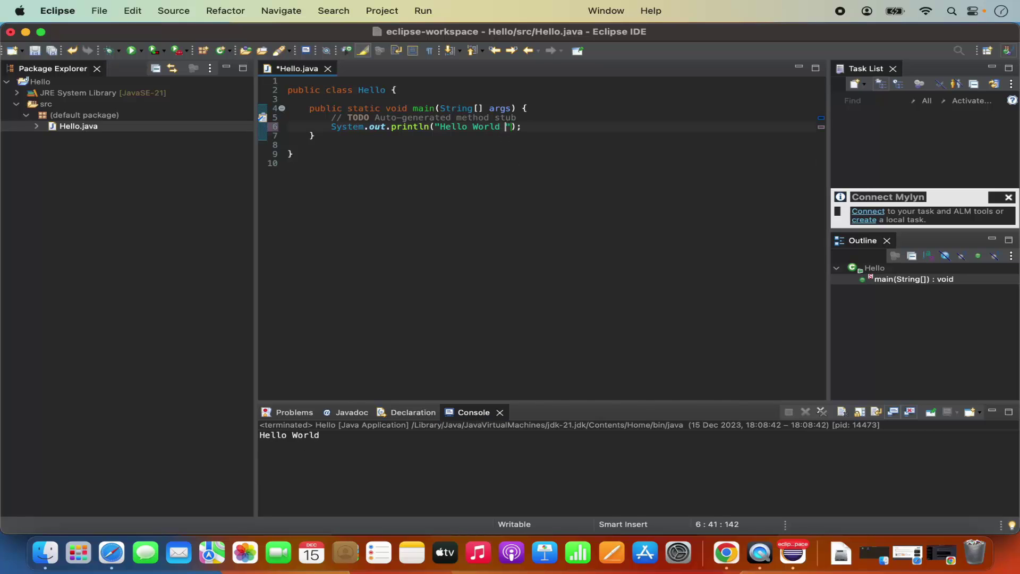
{"action": "type", "text": "!!!!!!!!!!!!1"}
{"action": "key", "text": "BackSpace"}
{"action": "key", "text": "super+s"}
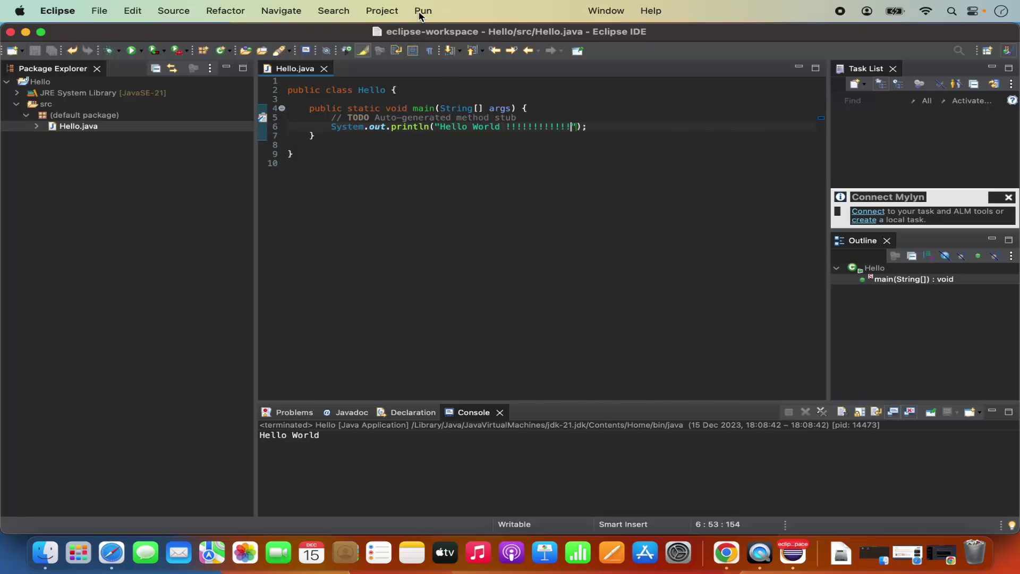
- Run the edited Hello program again and check the console for the changed message
{"action": "left_click", "coordinate": [423, 12]}
{"action": "left_click", "coordinate": [439, 34]}
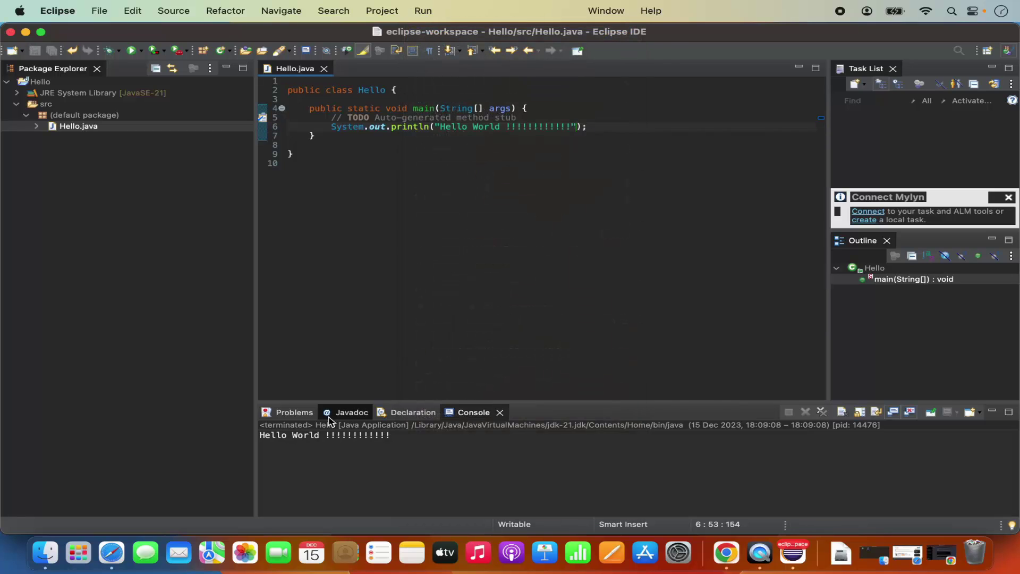
{"action": "double_click", "coordinate": [350, 436]}
{"action": "triple_click", "coordinate": [351, 436]}
{"action": "left_click", "coordinate": [389, 468]}
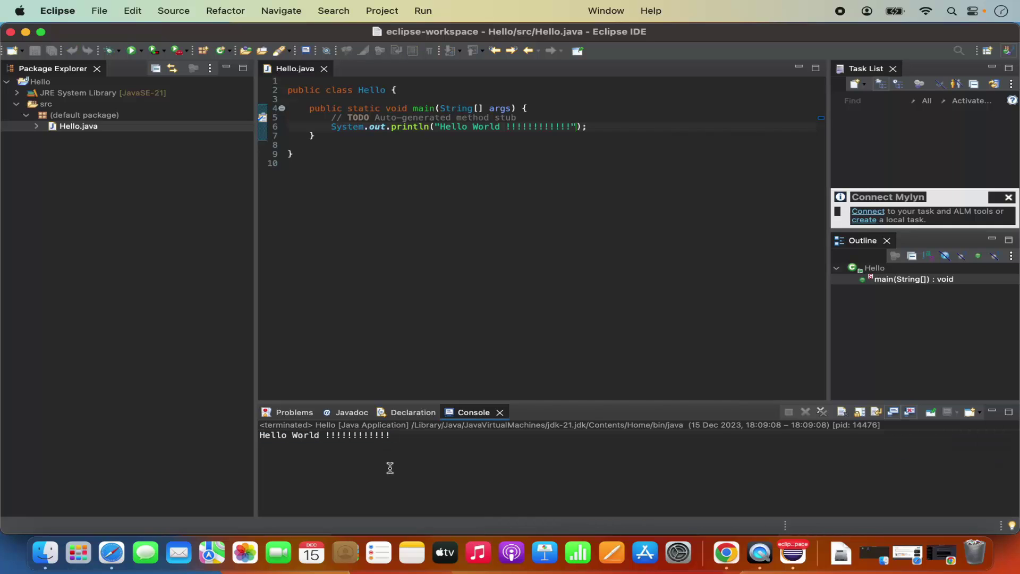
{"action": "left_click", "coordinate": [405, 327]}
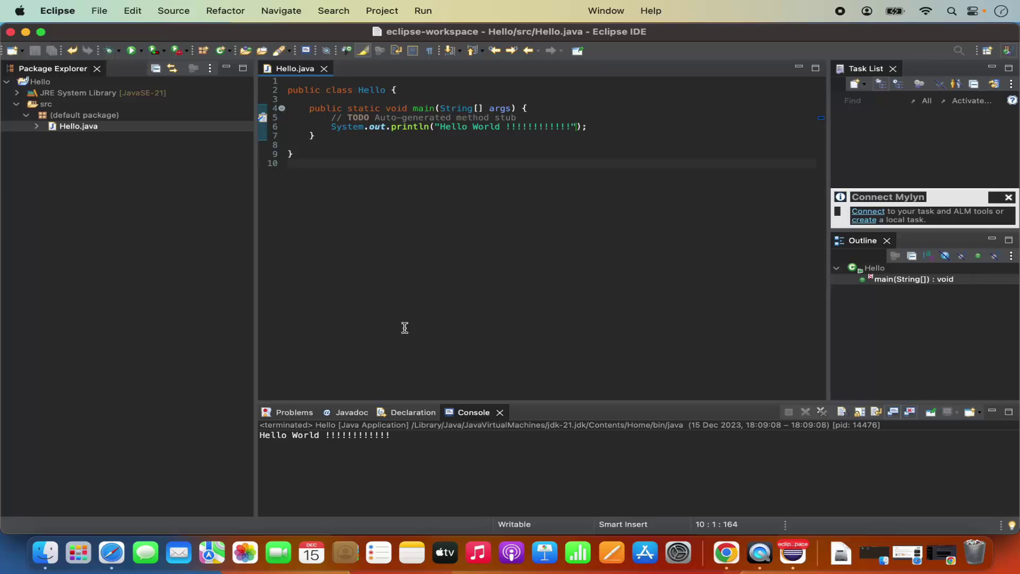